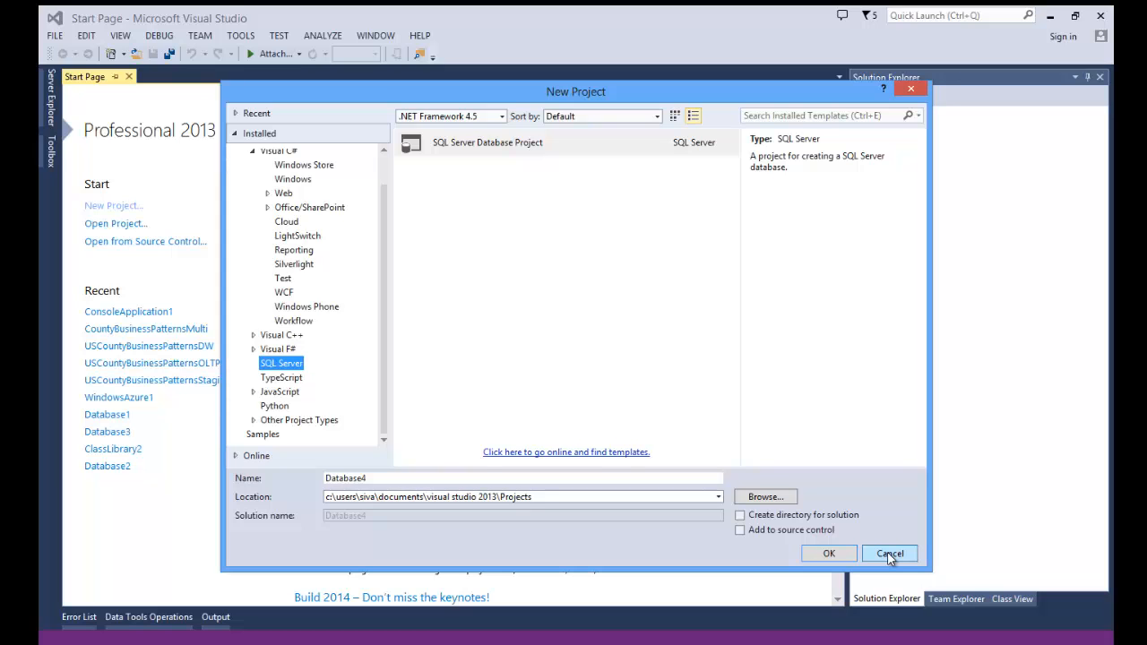
- Cancel the SQL Server Database Project in the New Project dialog
click(890, 553)
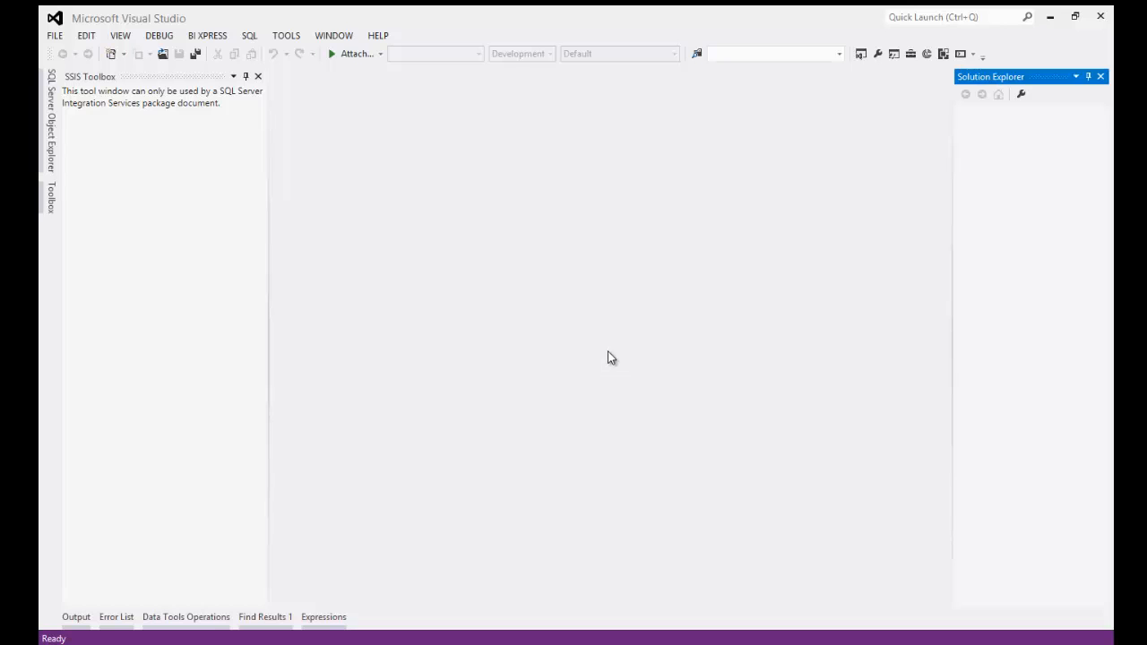
click(377, 36)
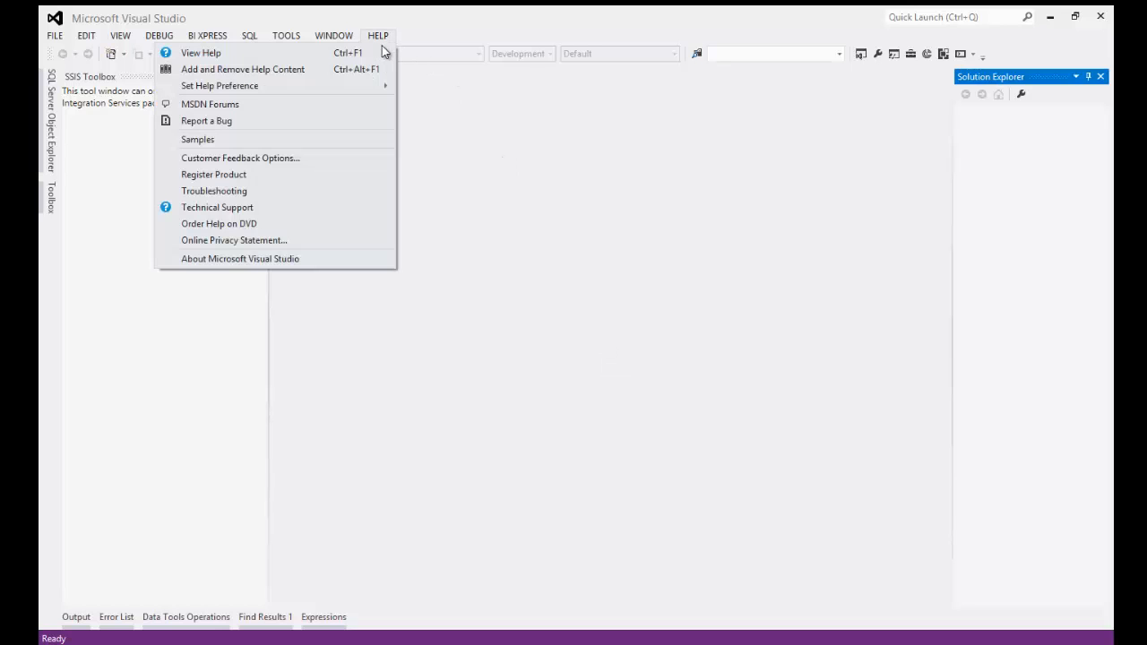
click(283, 258)
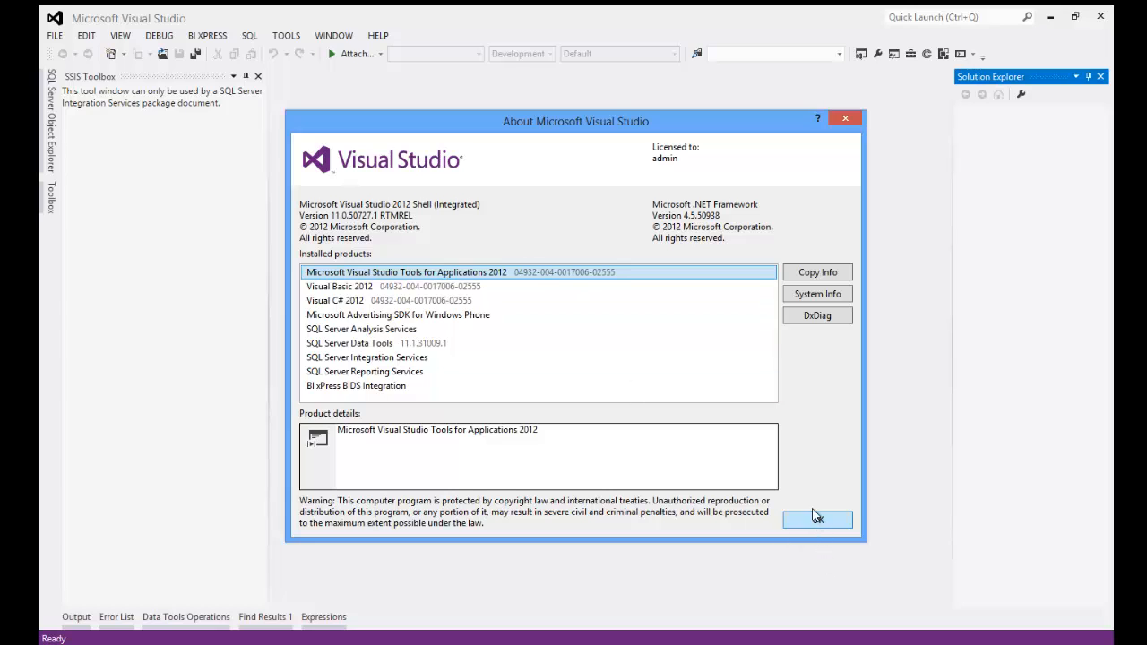
click(375, 348)
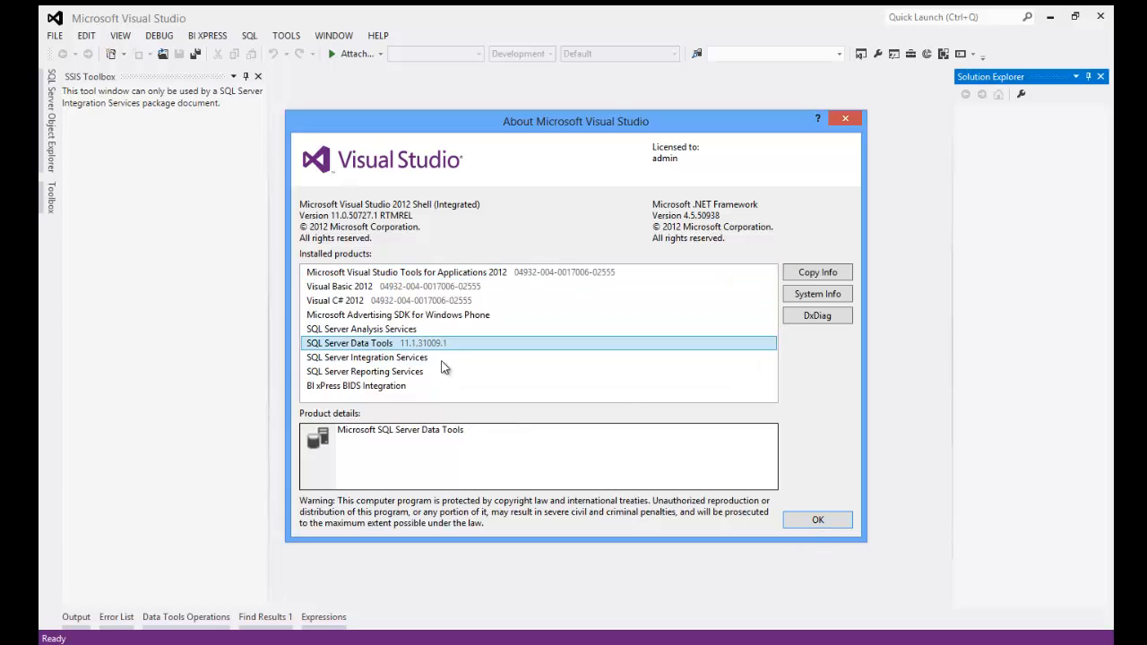
click(800, 522)
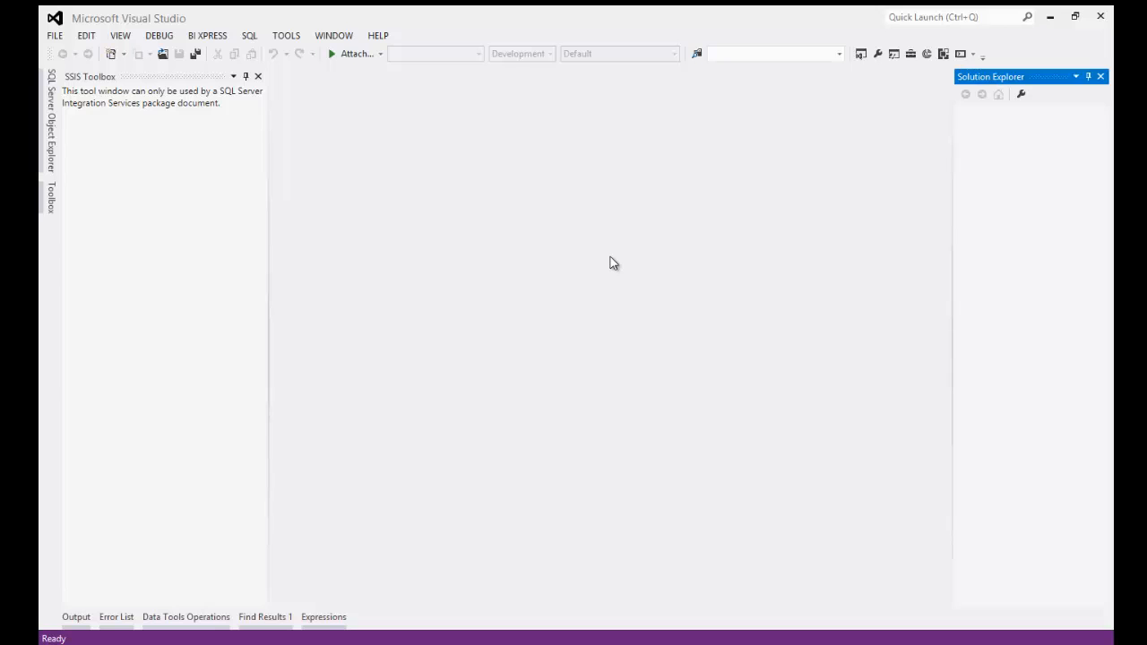
- Start a new project, compare the Business Intelligence templates, and settle on Integration Services Project
click(52, 40)
mouse_move(95, 53)
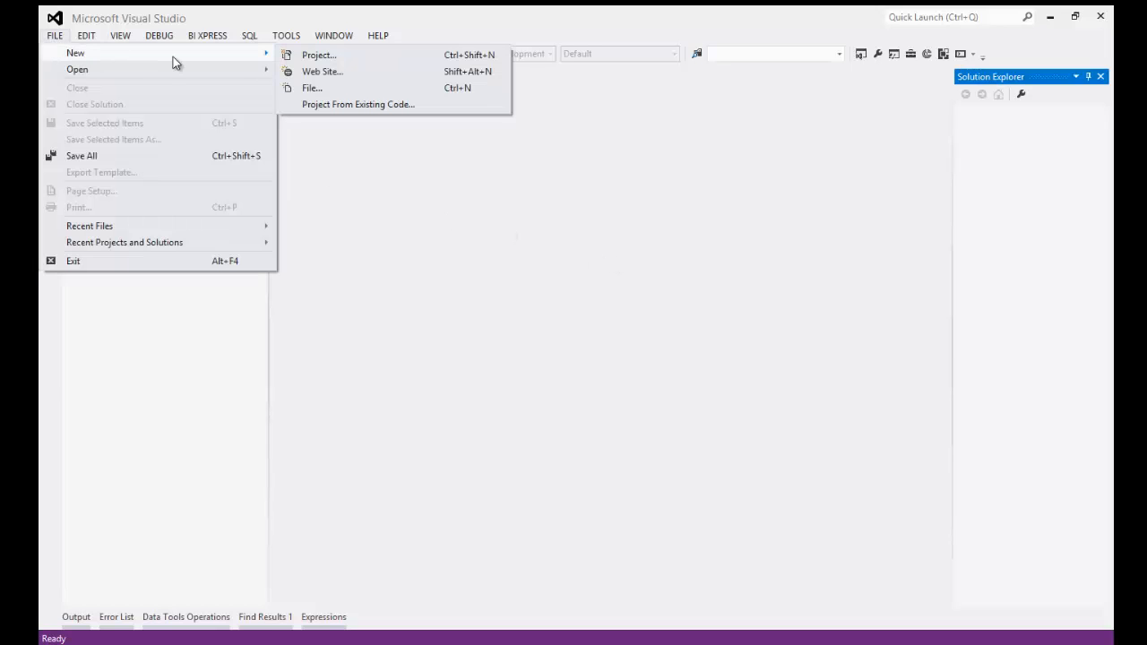
click(308, 54)
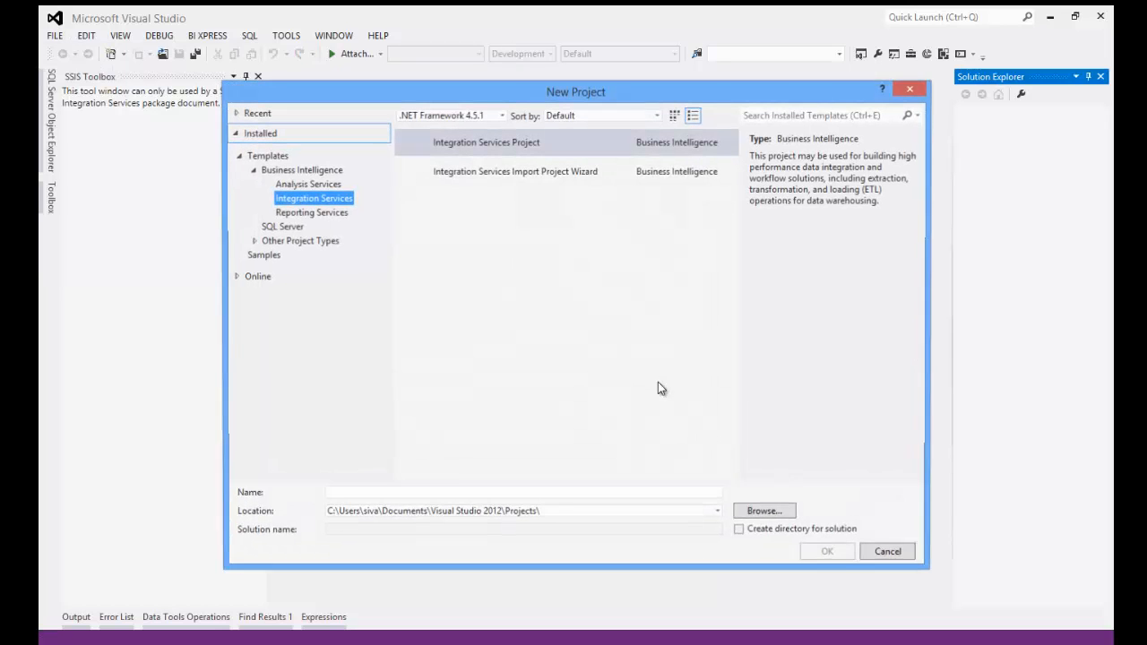
click(328, 185)
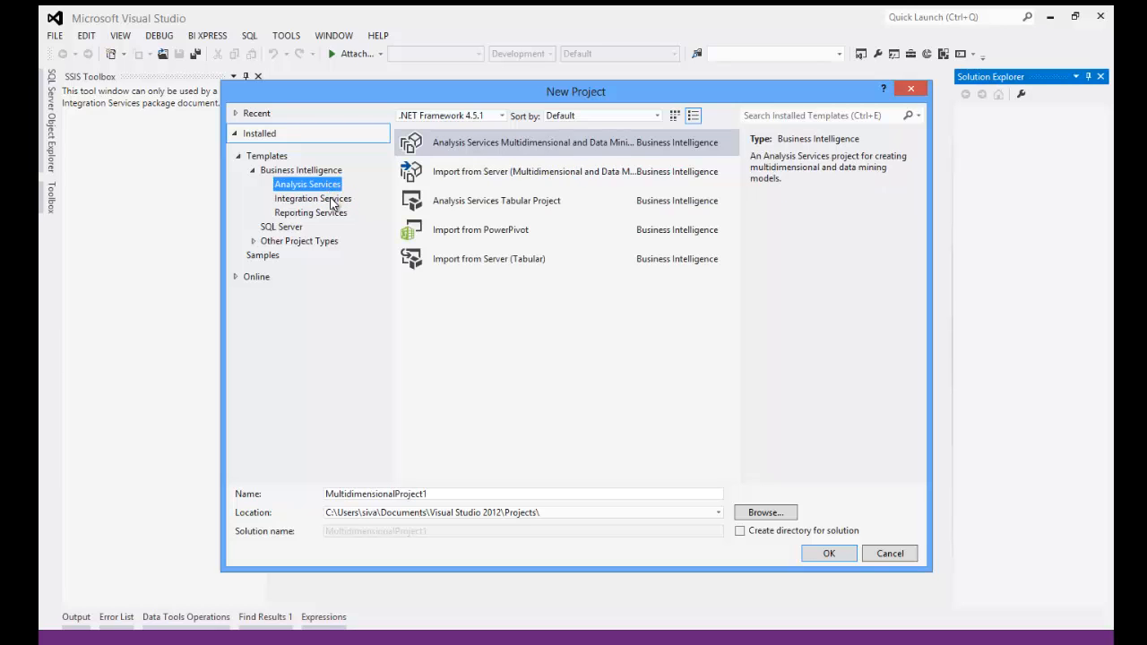
click(332, 201)
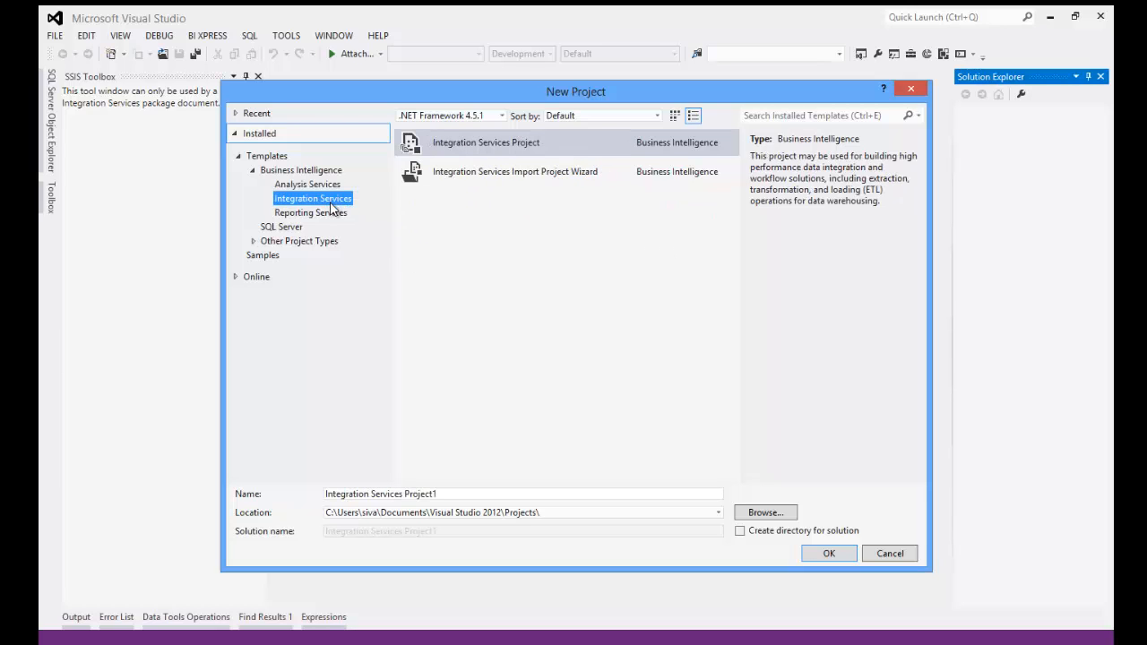
click(332, 218)
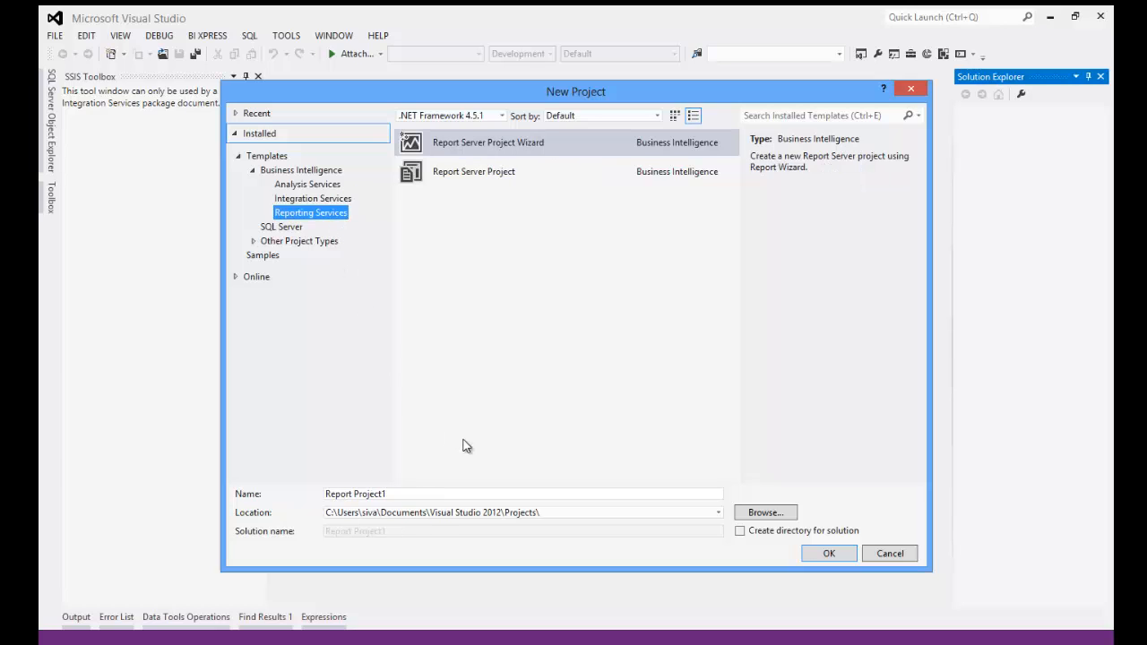
click(330, 198)
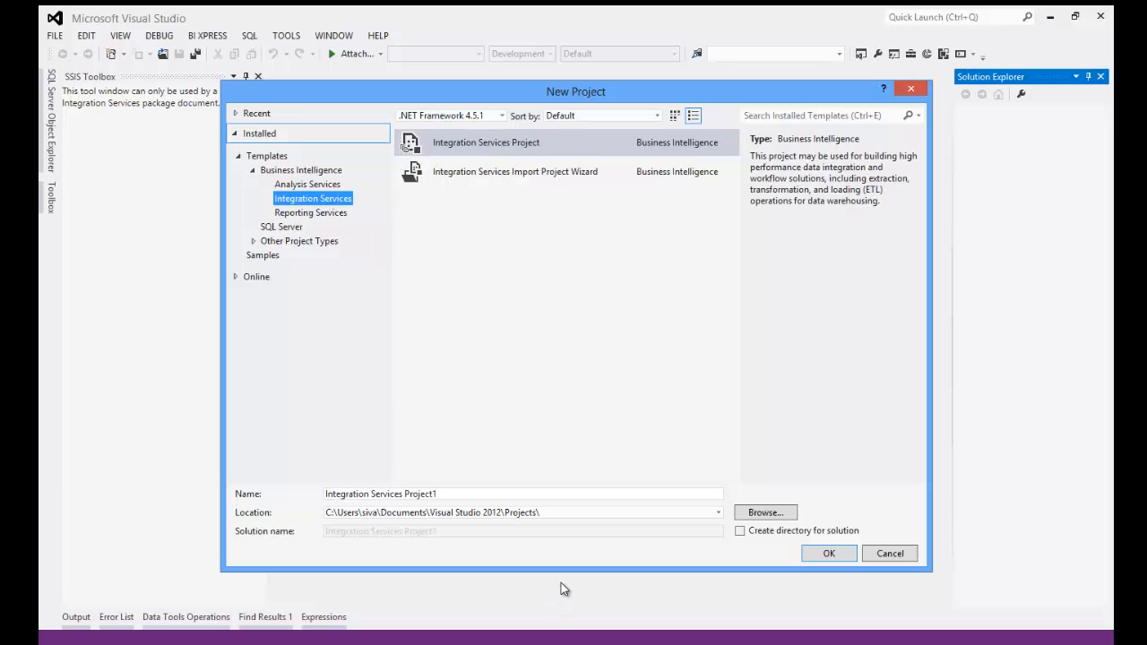
click(490, 503)
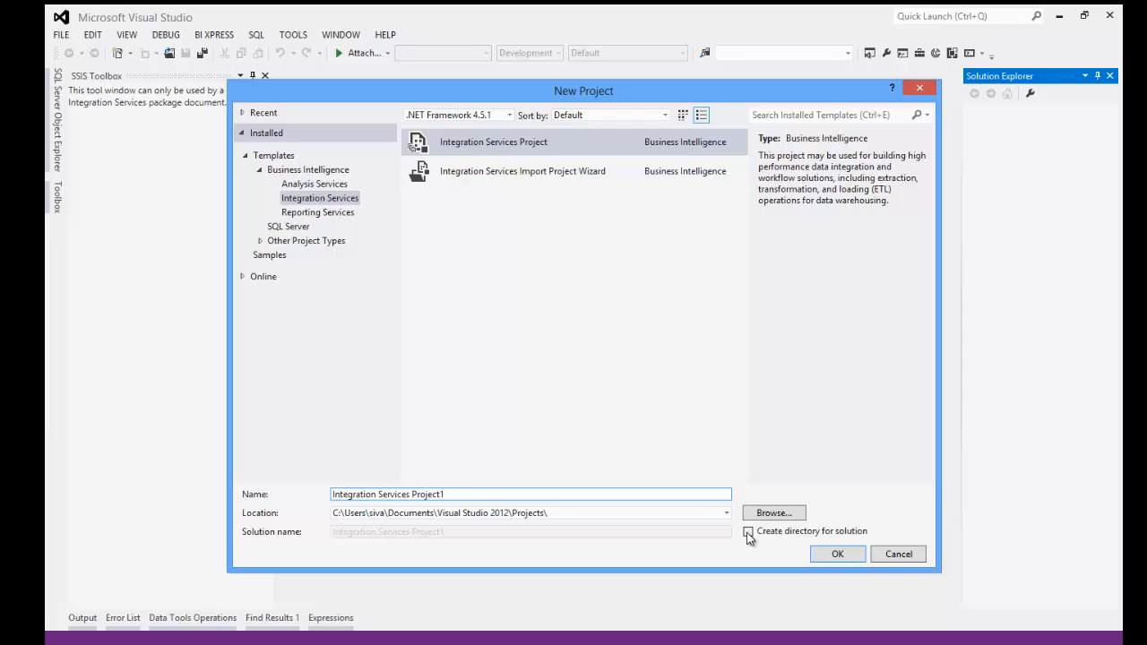
- Leave Create directory for solution unchecked and begin replacing the default project name
click(748, 532)
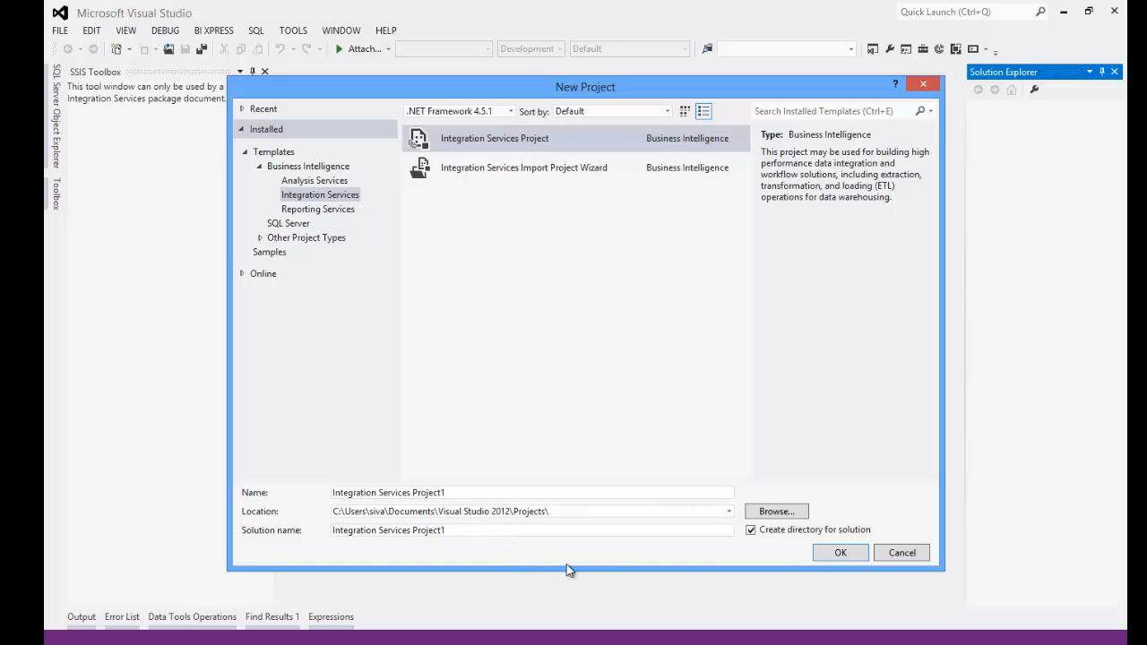
click(751, 531)
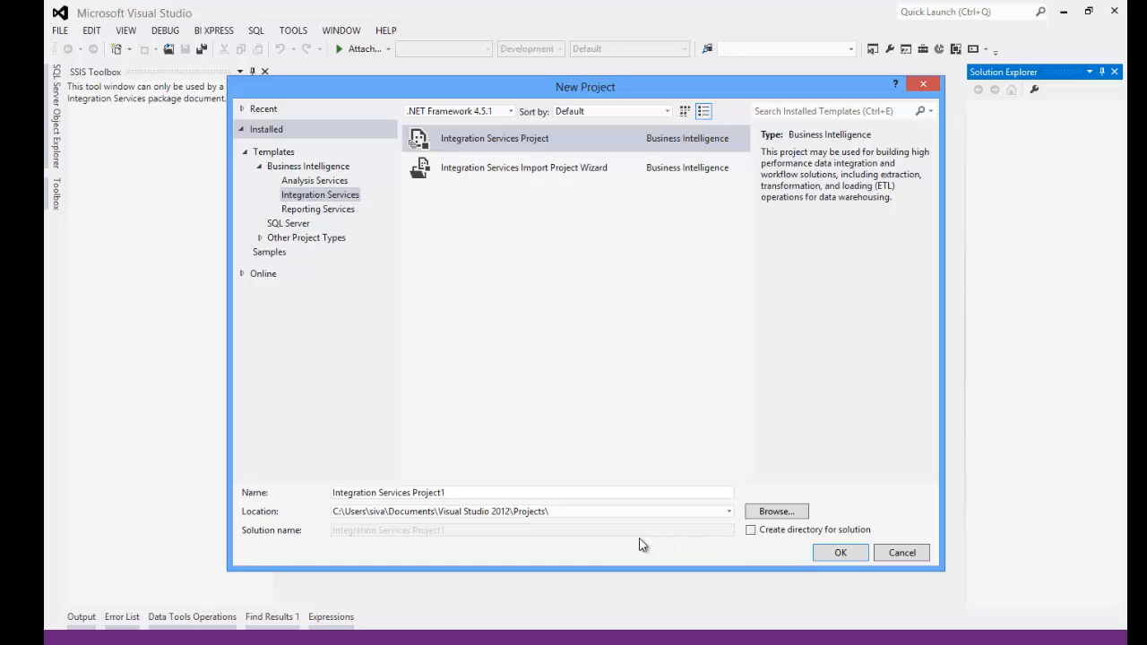
click(458, 493)
drag(454, 492, 354, 498)
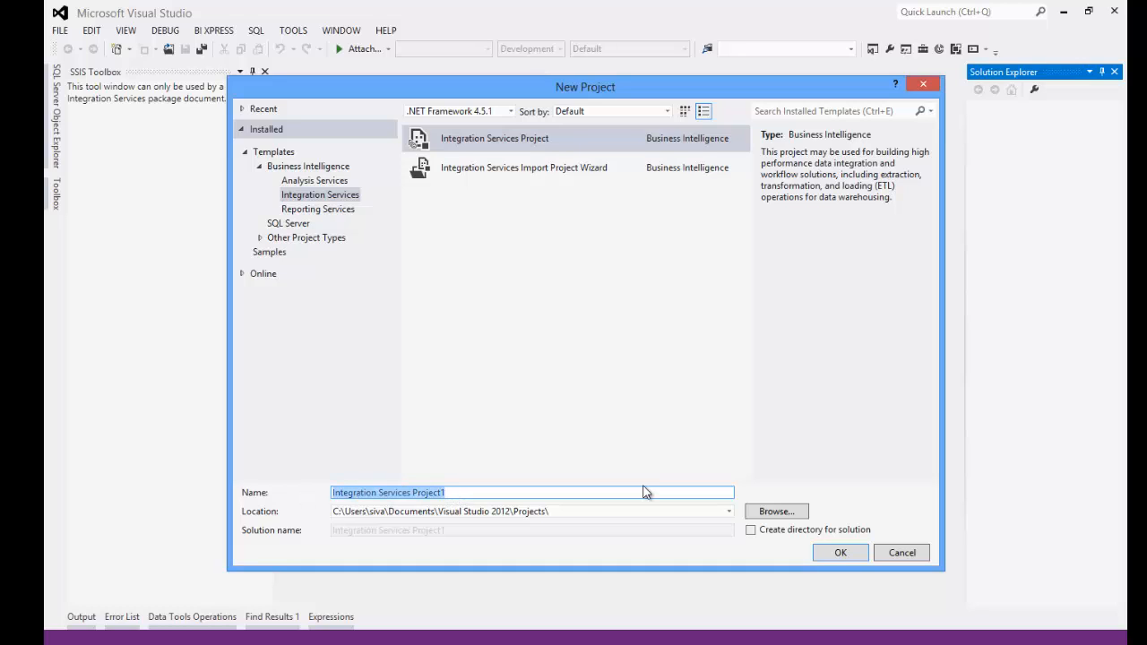
text(B)
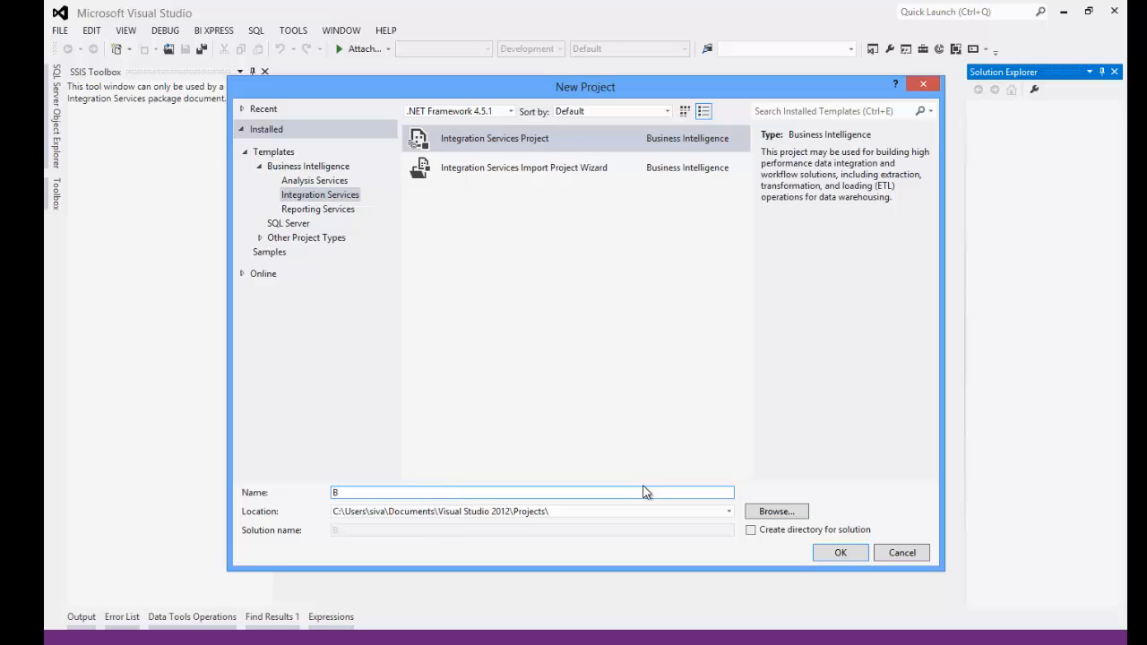
text(usDS_SSIS)
text(iness)
text(ev)
key(BackSpace)
key(BackSpace)
- Finish naming the project BusinessDynamicsStats_SSIS, check its save path, and create it
text(ynamics)
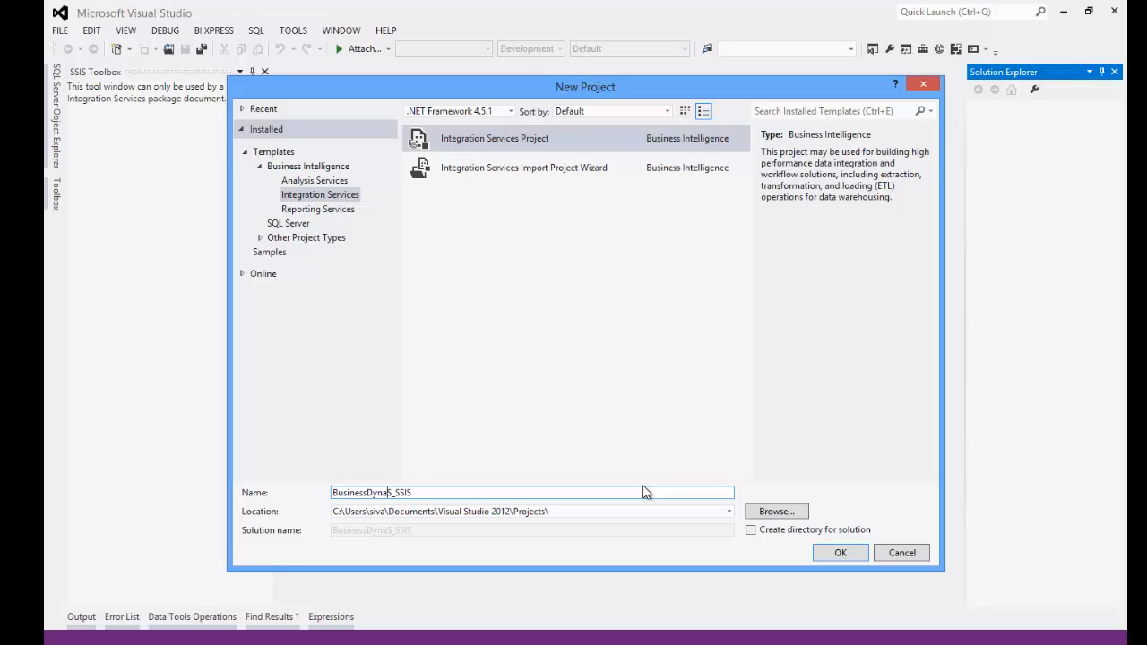
text(STats)
key(BackSpace)
key(BackSpace)
key(BackSpace)
key(BackSpace)
text(tt)
key(BackSpace)
text(ats)
key(Delete)
click(559, 516)
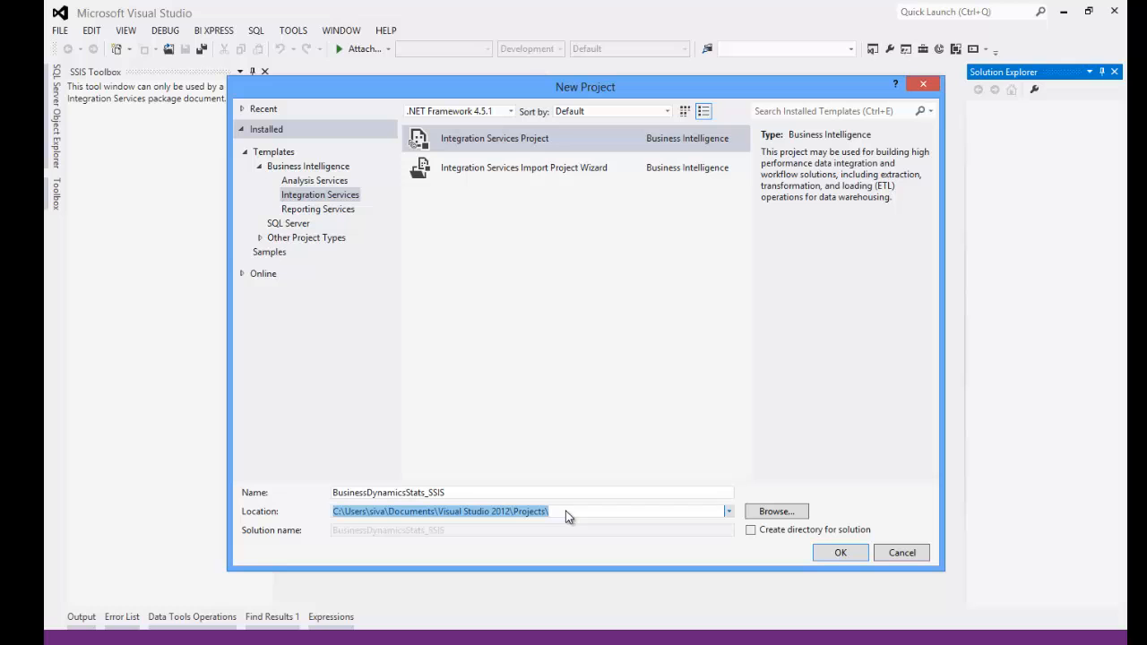
click(830, 554)
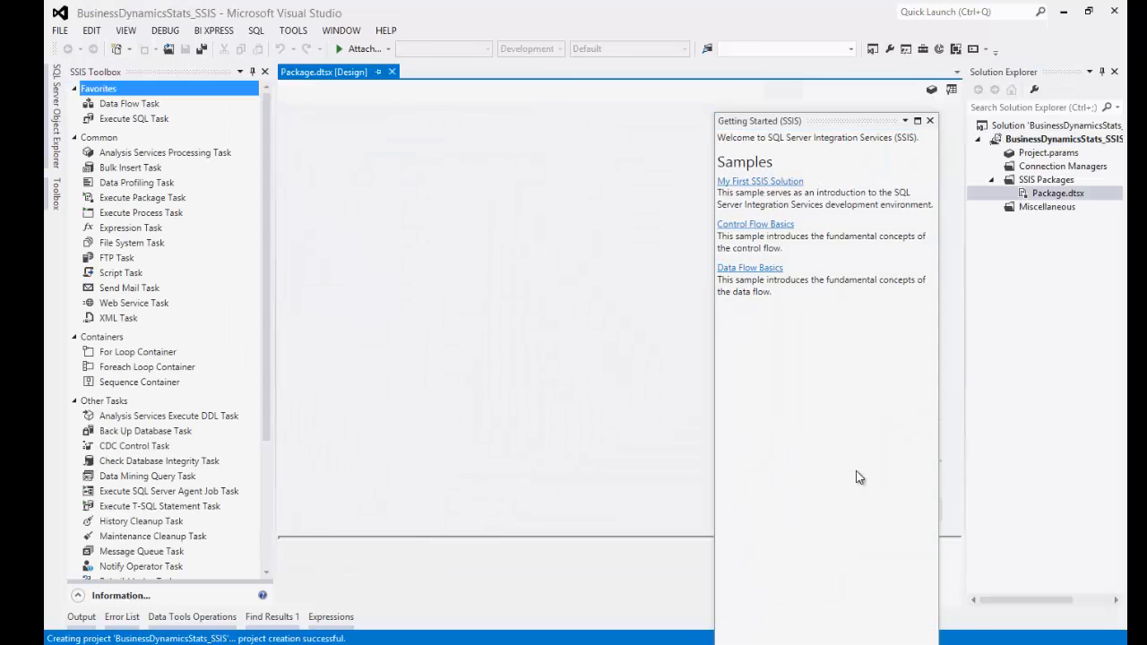
- Close the Getting Started (SSIS) panel and select the solution in Solution Explorer
click(932, 122)
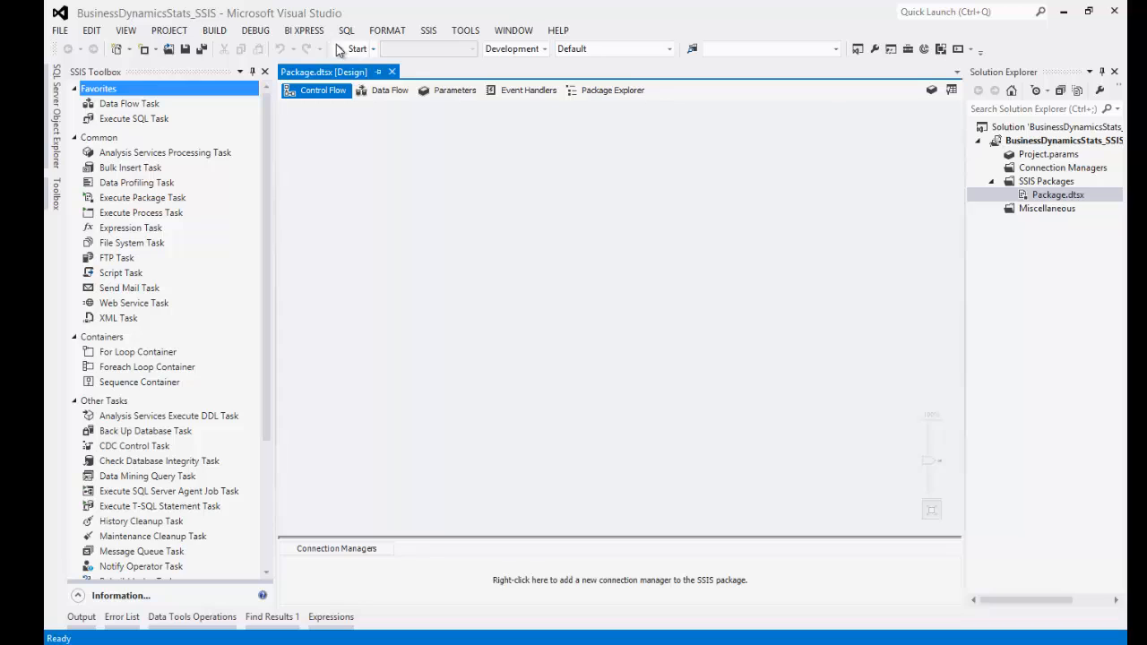
click(1033, 128)
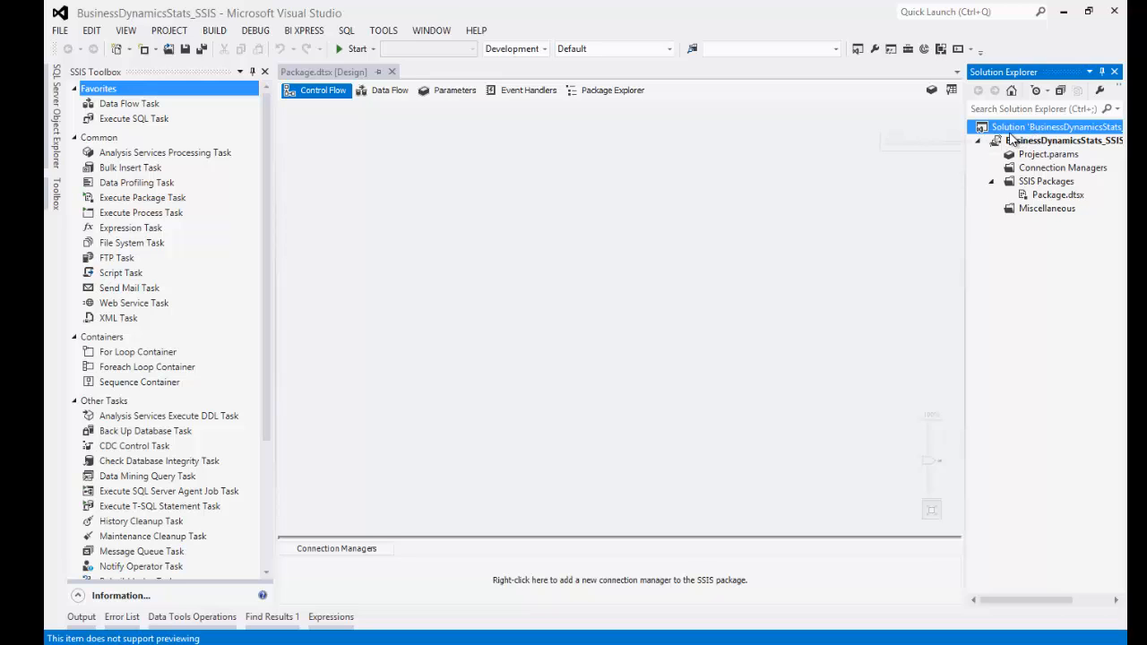
- Turn off Always show solution in the Projects and Solutions options
click(383, 30)
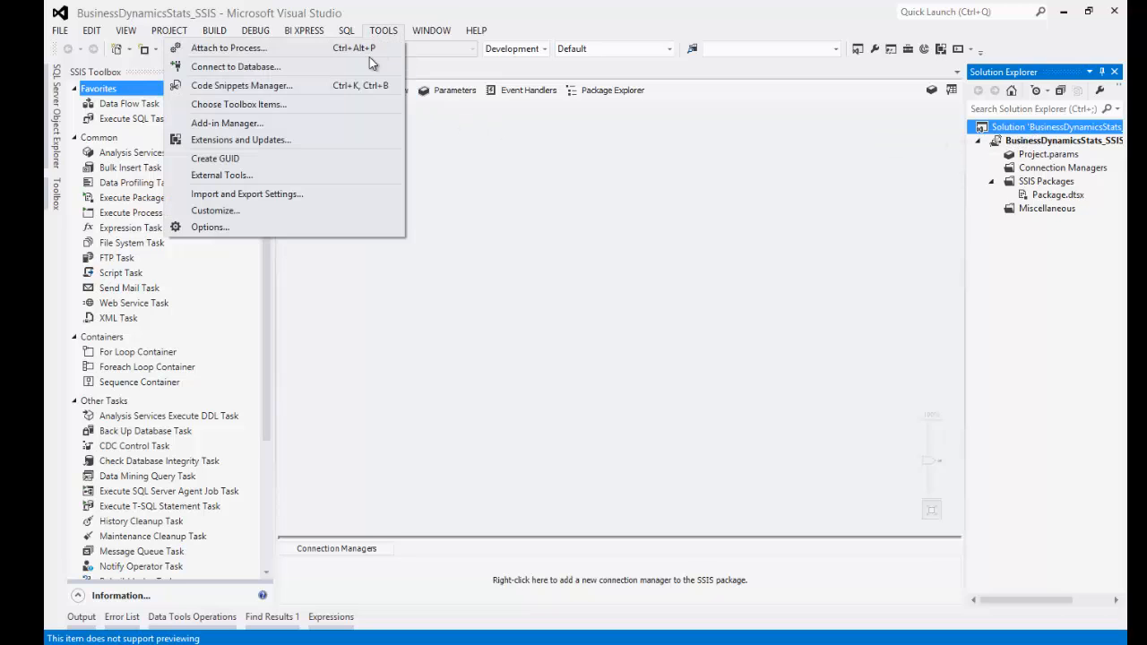
click(210, 228)
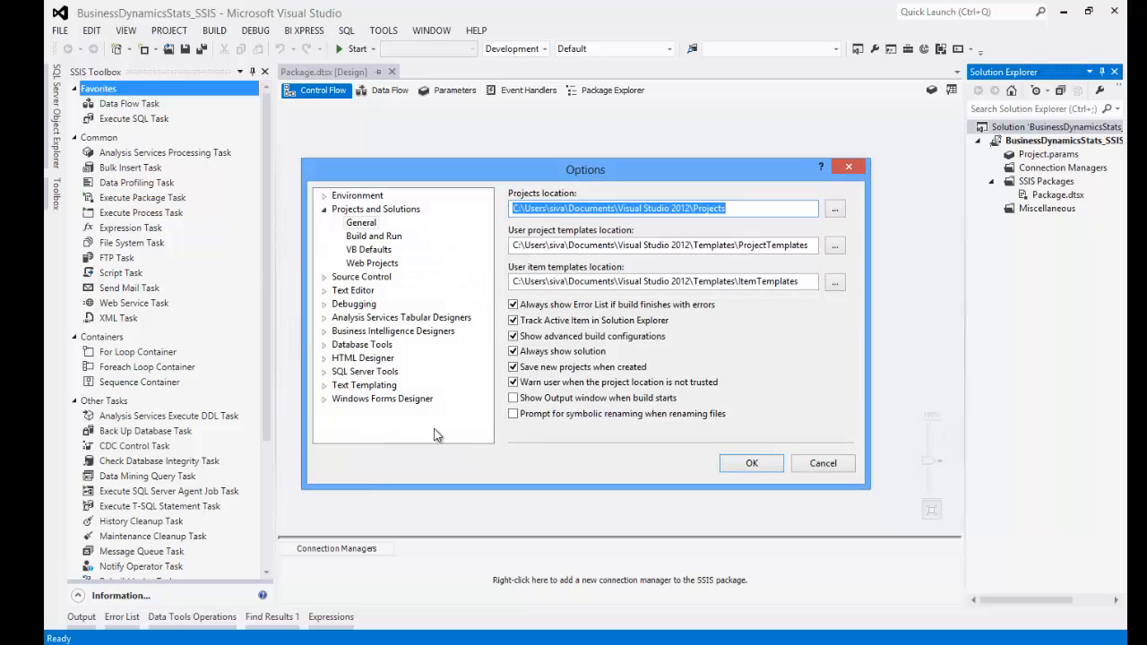
click(514, 351)
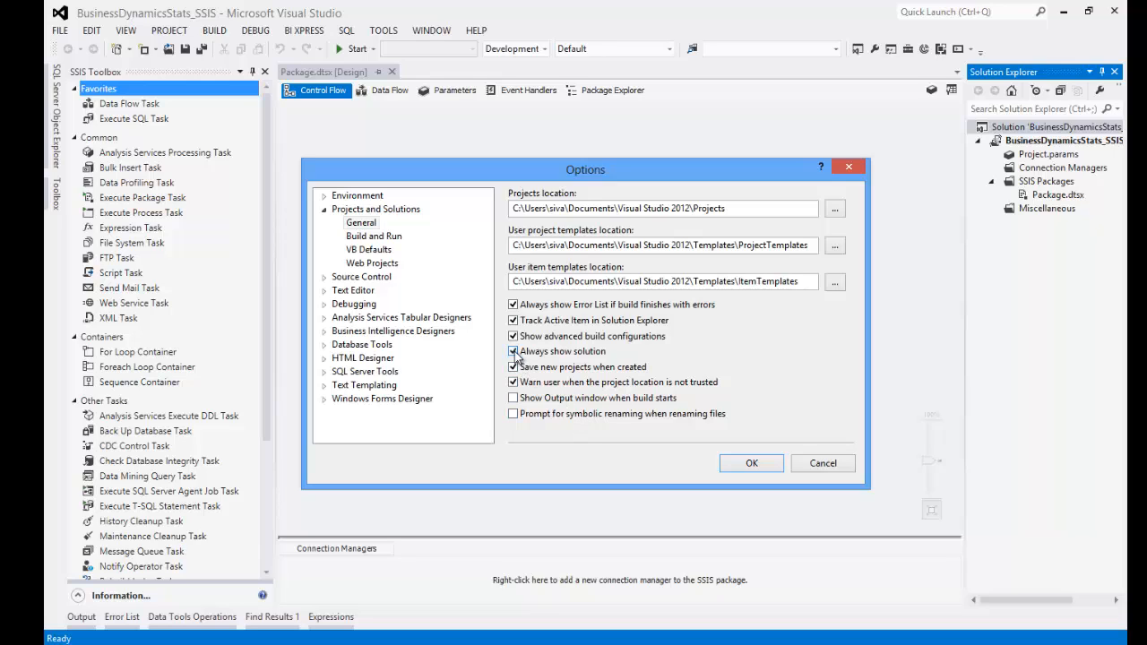
click(730, 465)
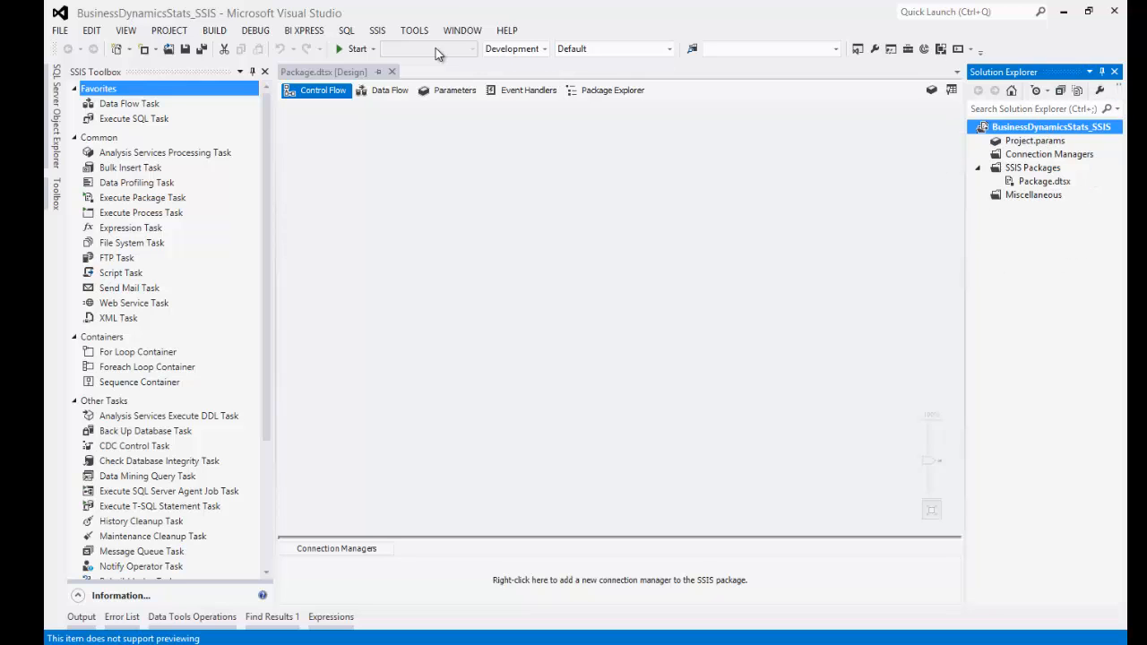
- Turn Always show solution back on so the solution node reappears
click(414, 30)
click(290, 228)
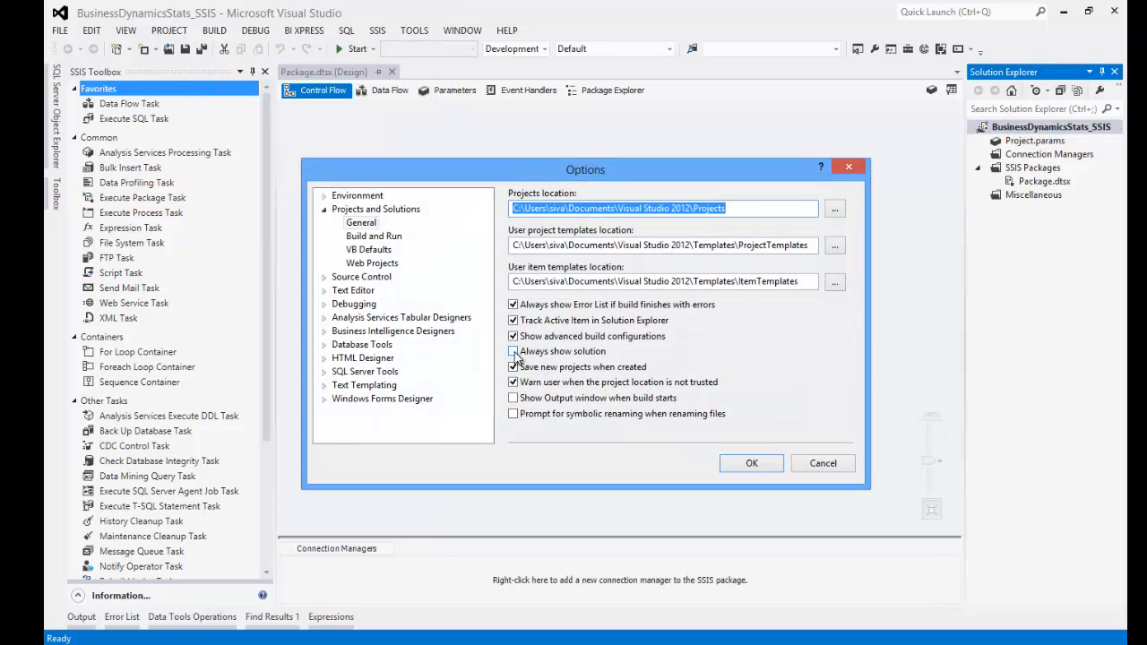
click(514, 353)
click(736, 462)
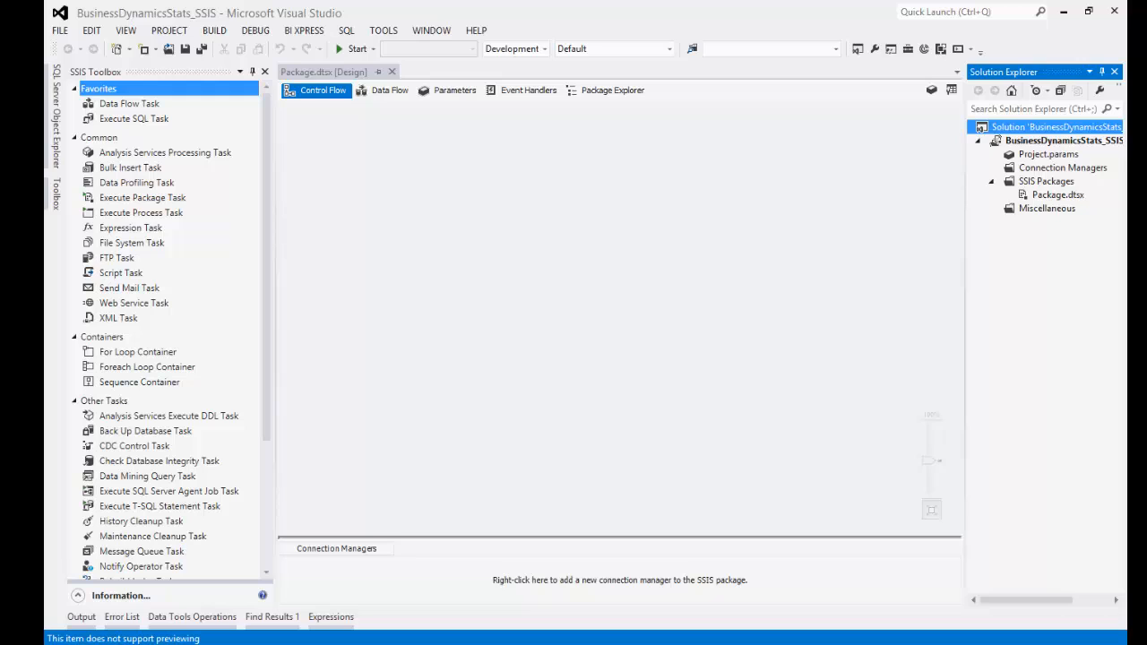
key(alt+Tab)
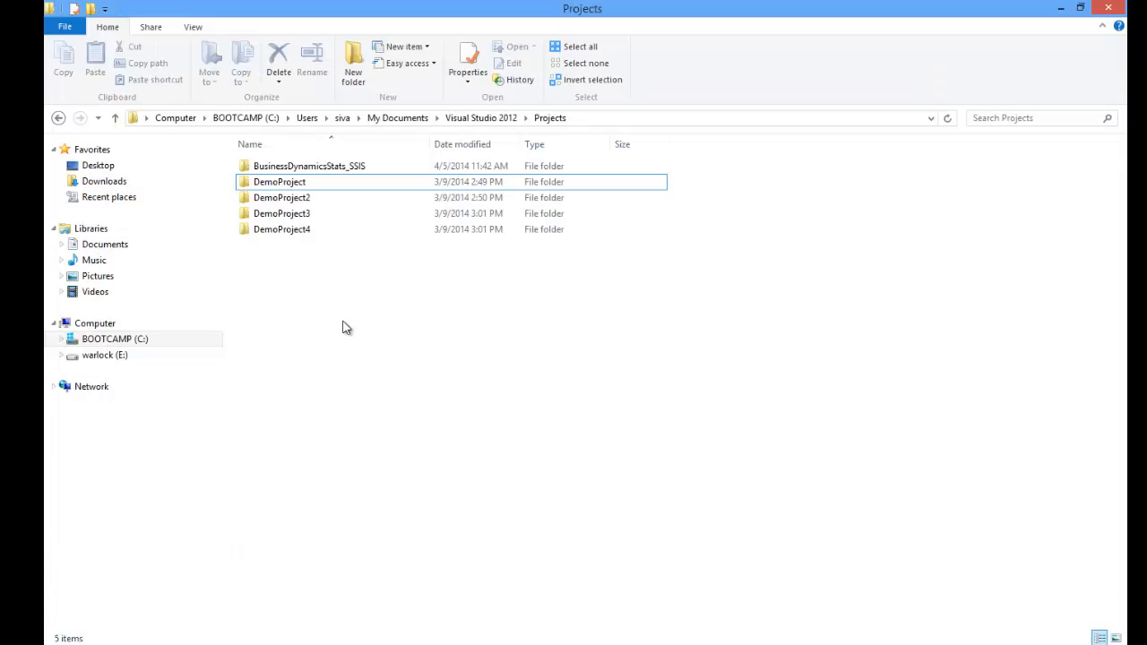
click(649, 122)
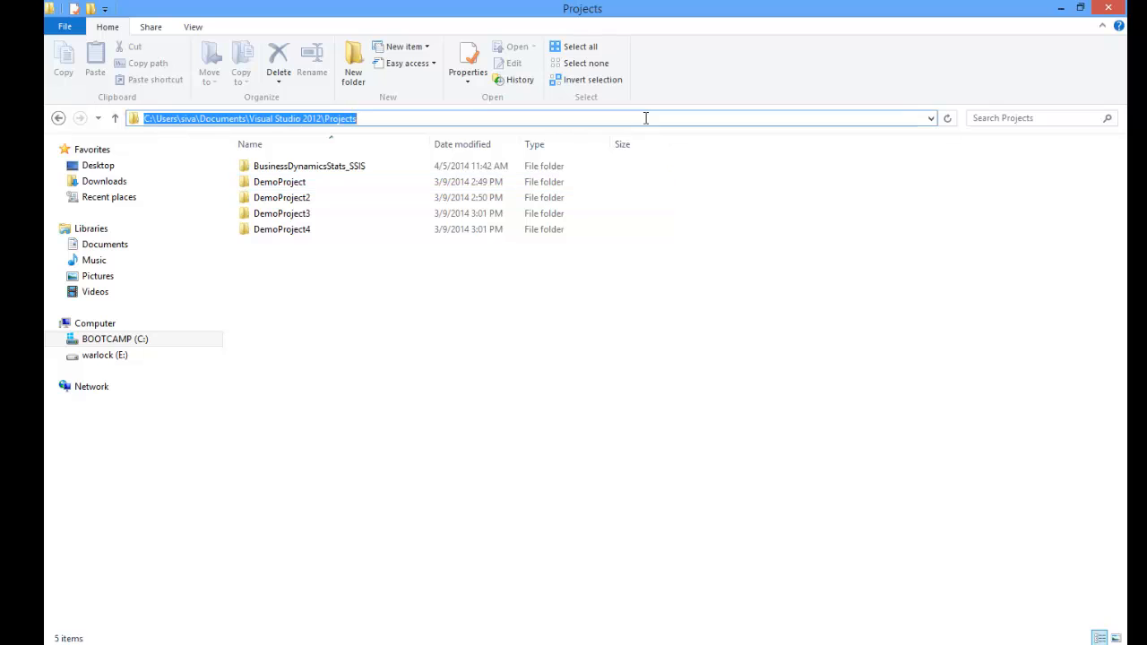
double_click(337, 167)
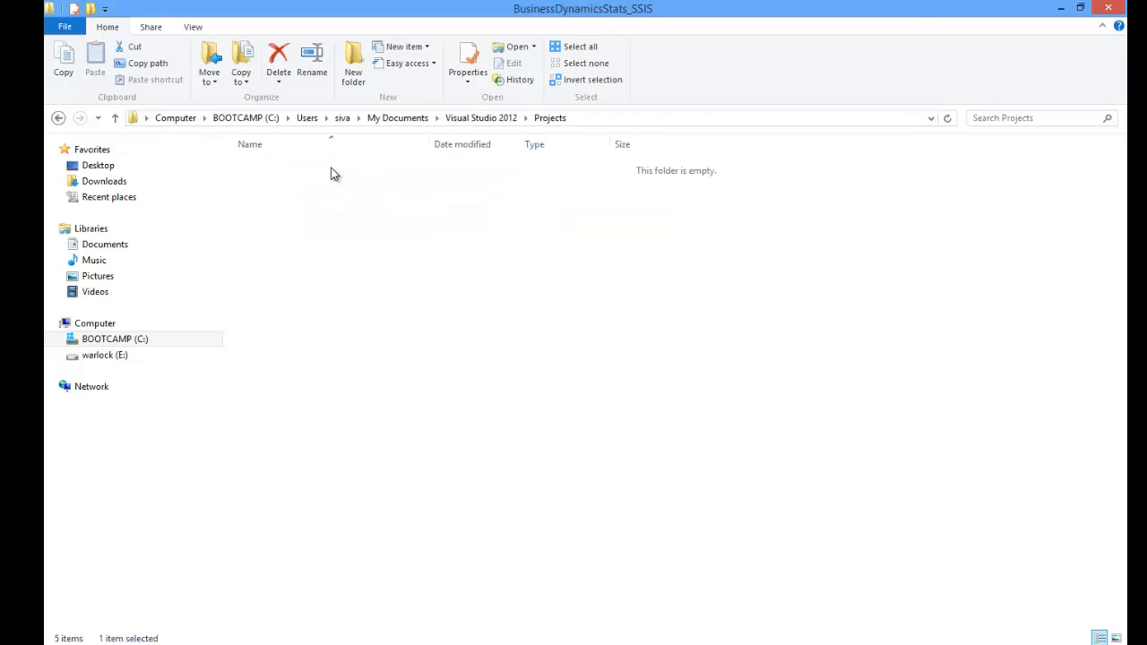
click(321, 217)
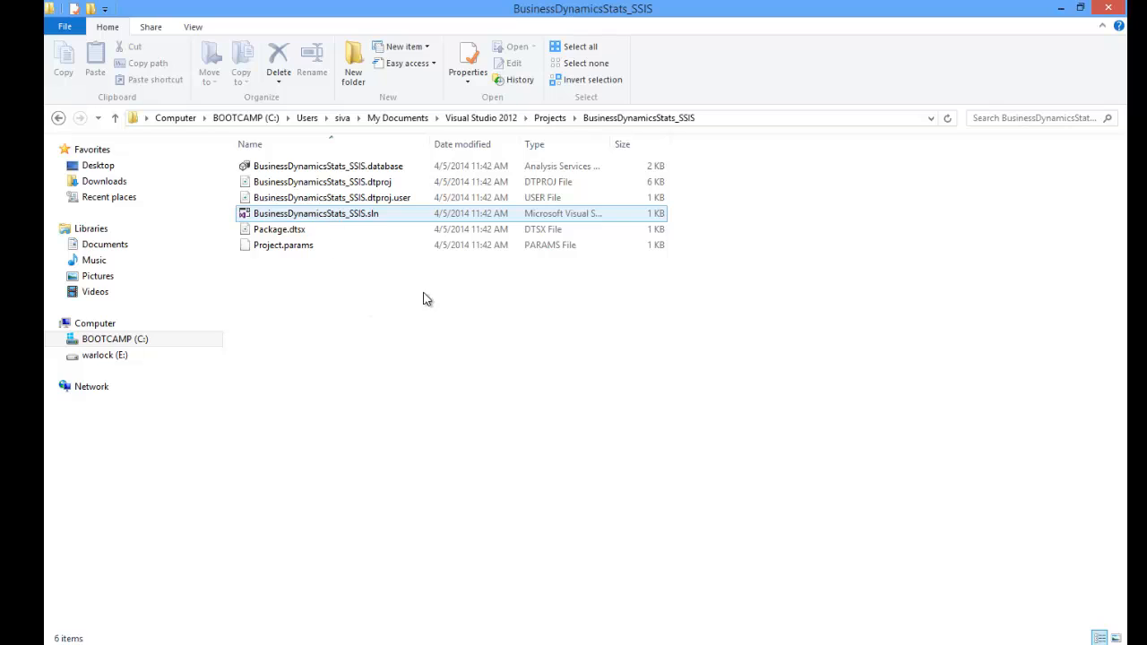
click(629, 121)
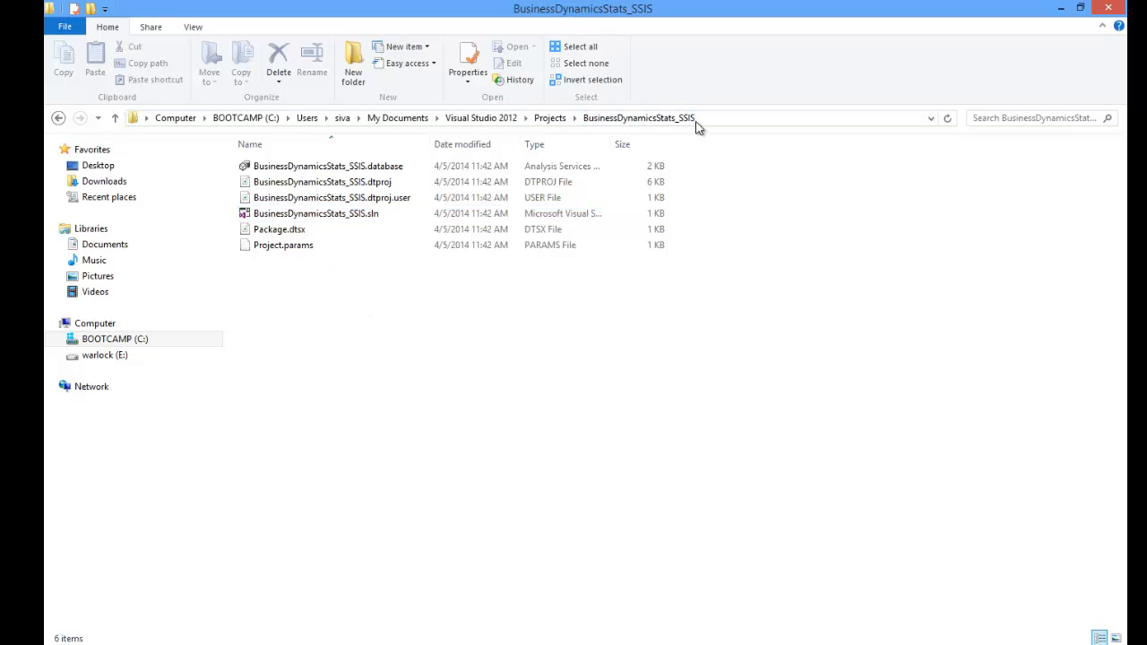
click(335, 248)
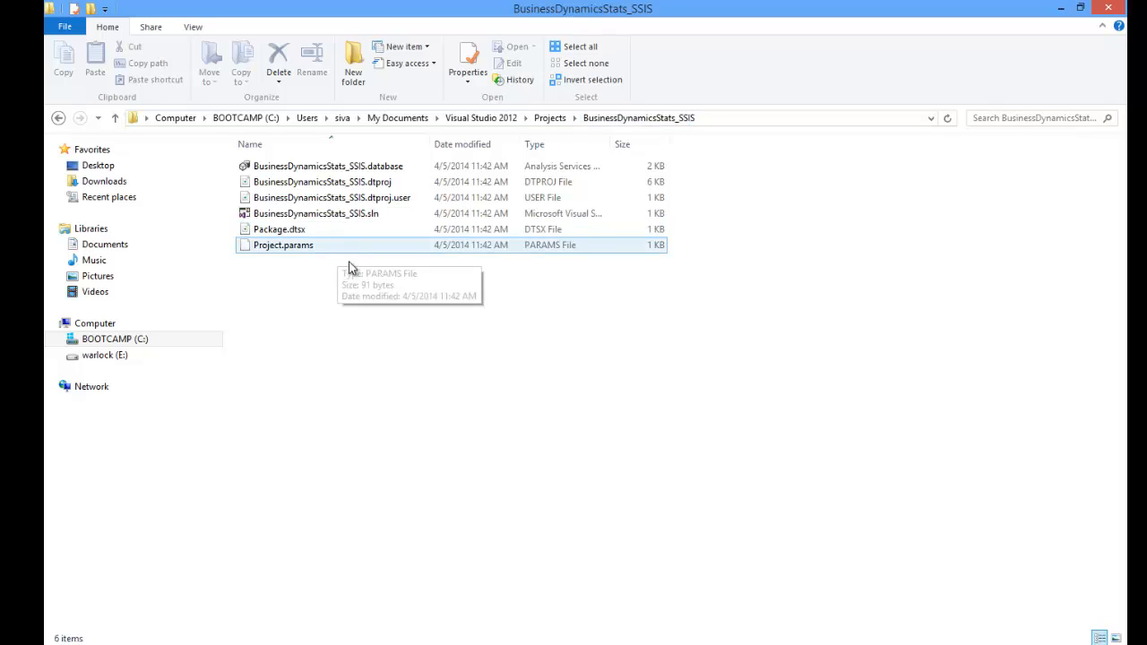
click(328, 221)
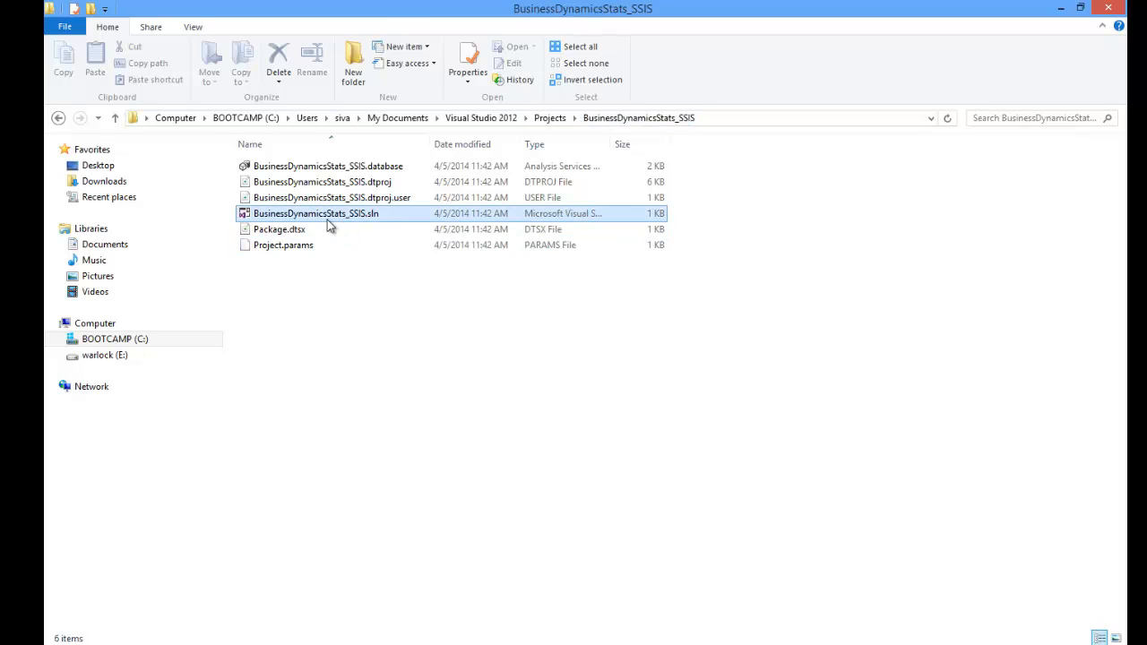
click(285, 232)
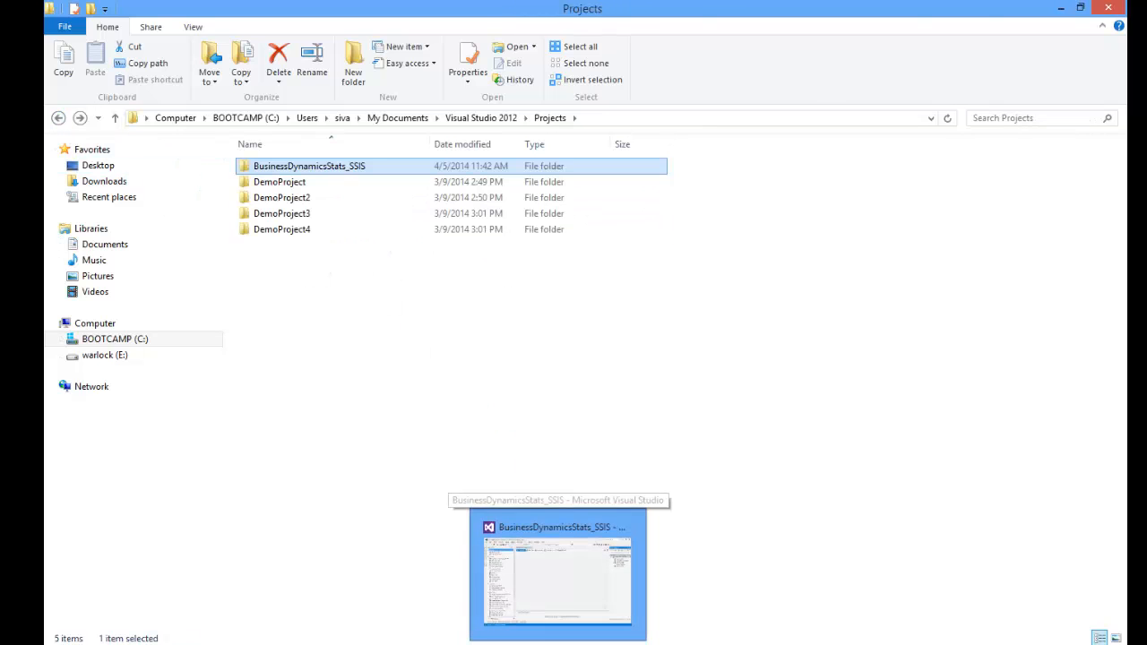
click(558, 638)
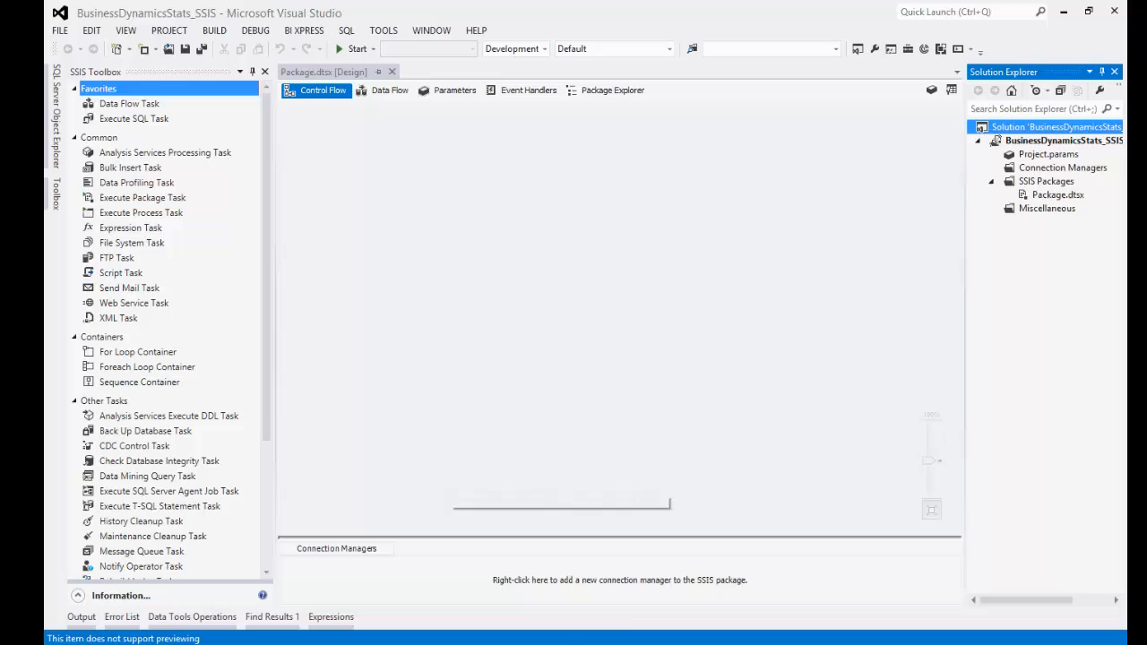
- Add a new project named SSRS to the solution from the Solution node's Add menu
right_click(1050, 135)
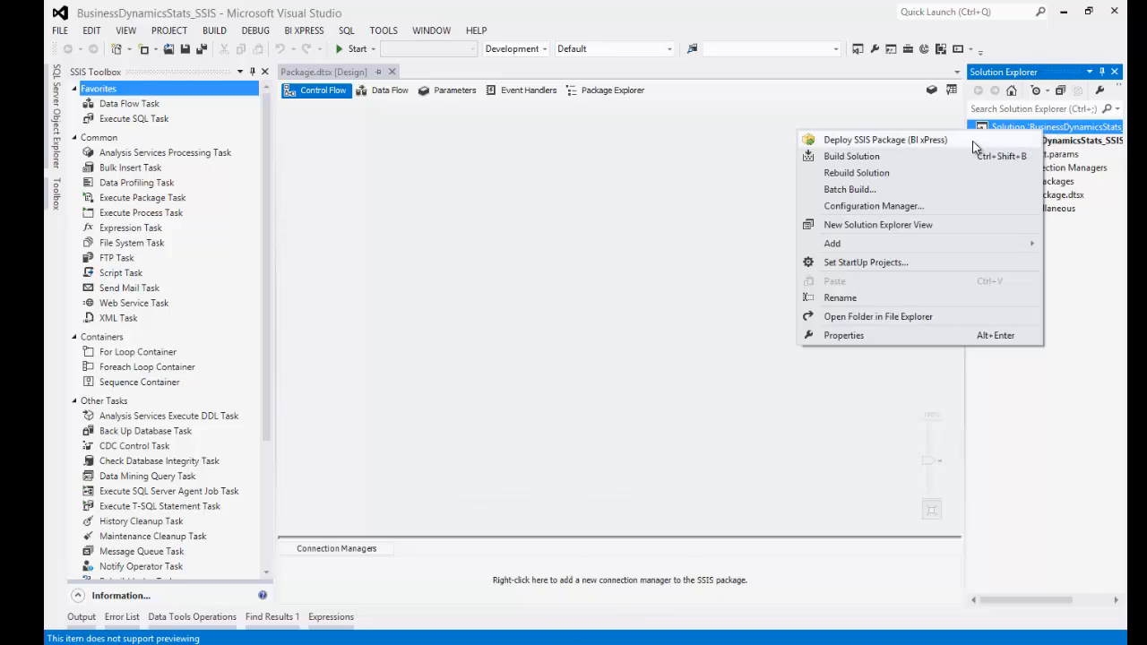
mouse_move(881, 242)
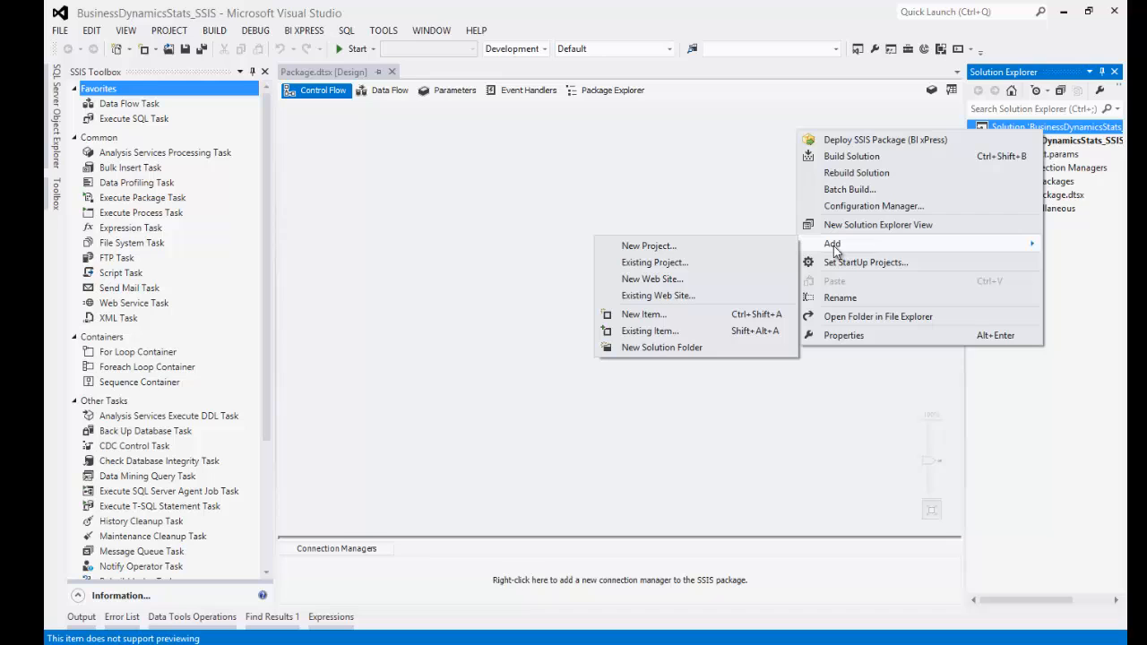
click(687, 244)
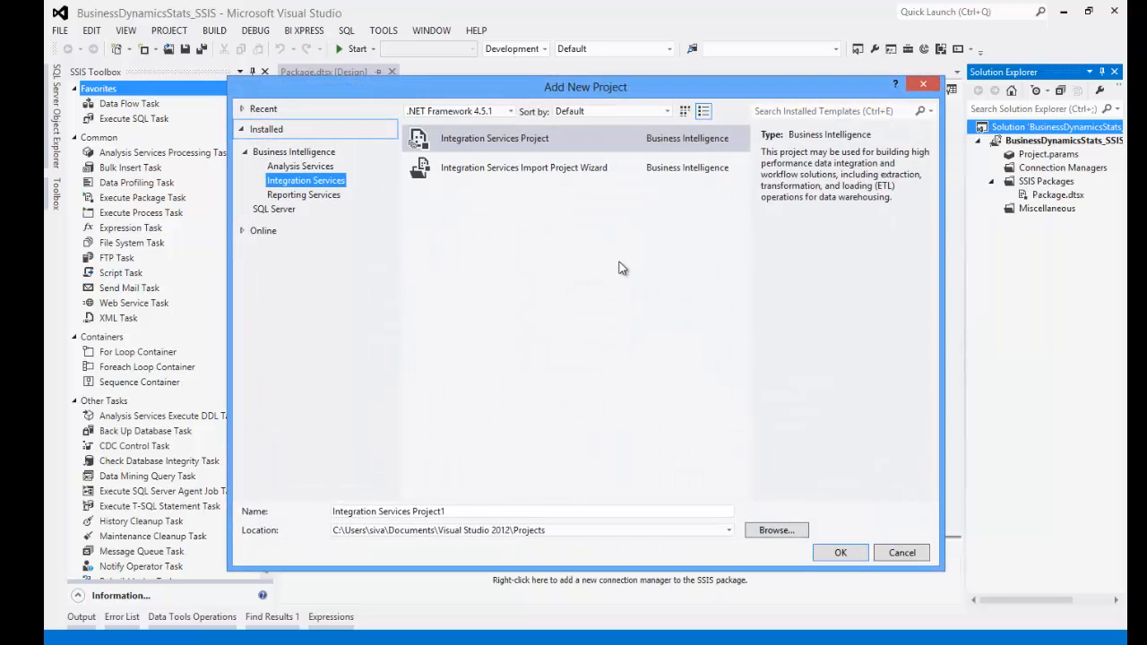
click(458, 515)
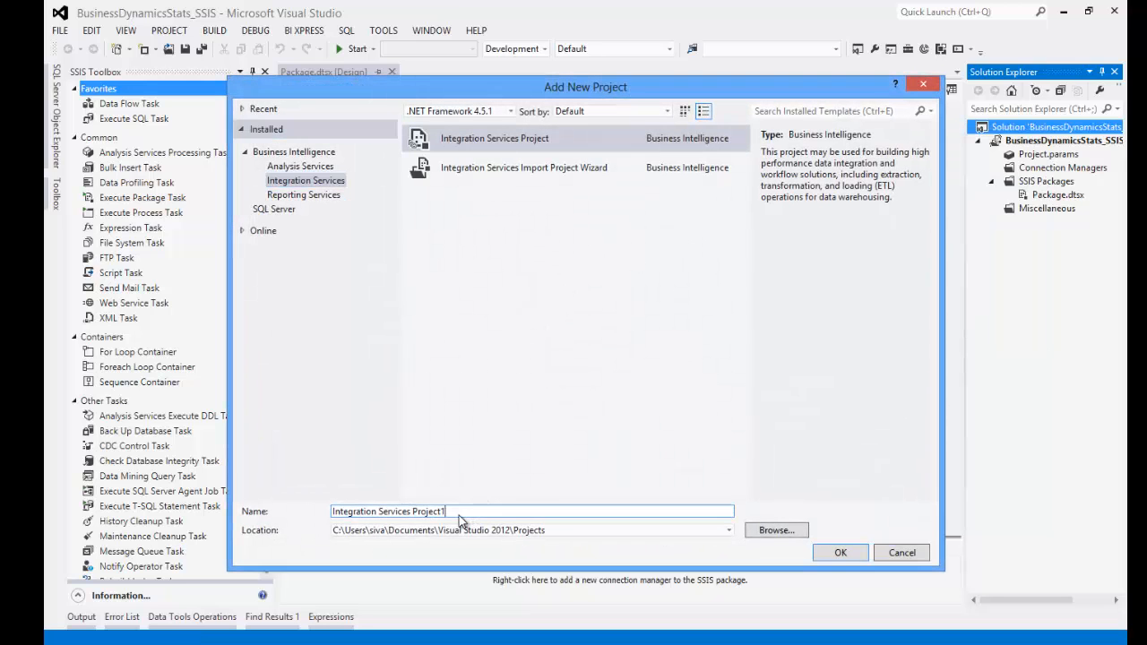
drag(459, 515, 332, 511)
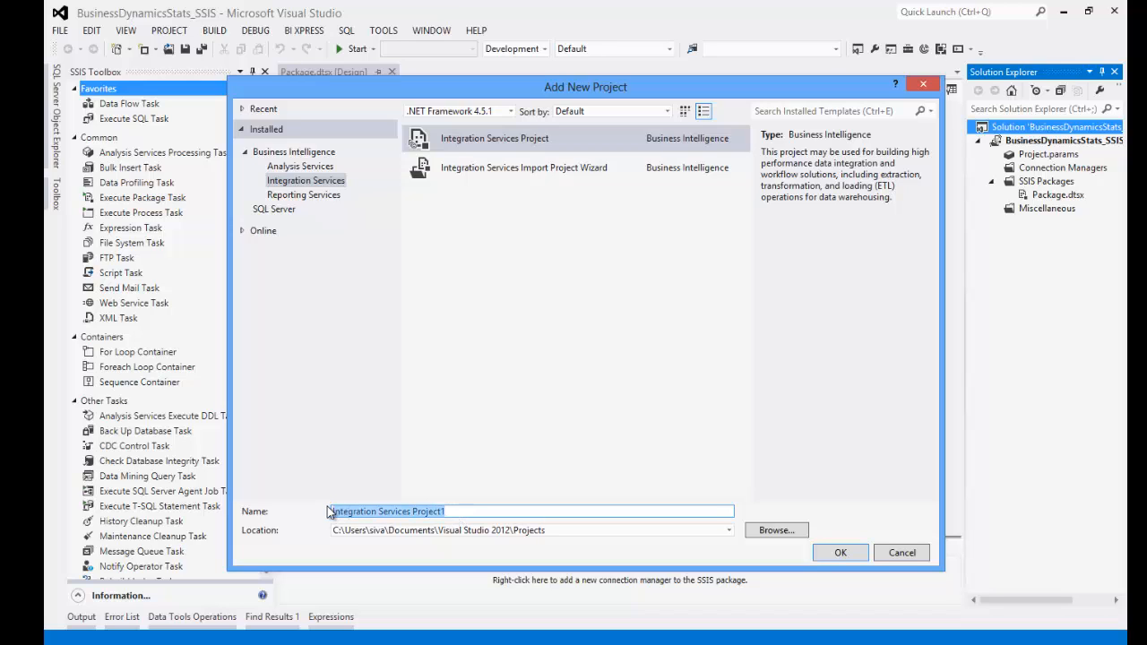
text(SSRS)
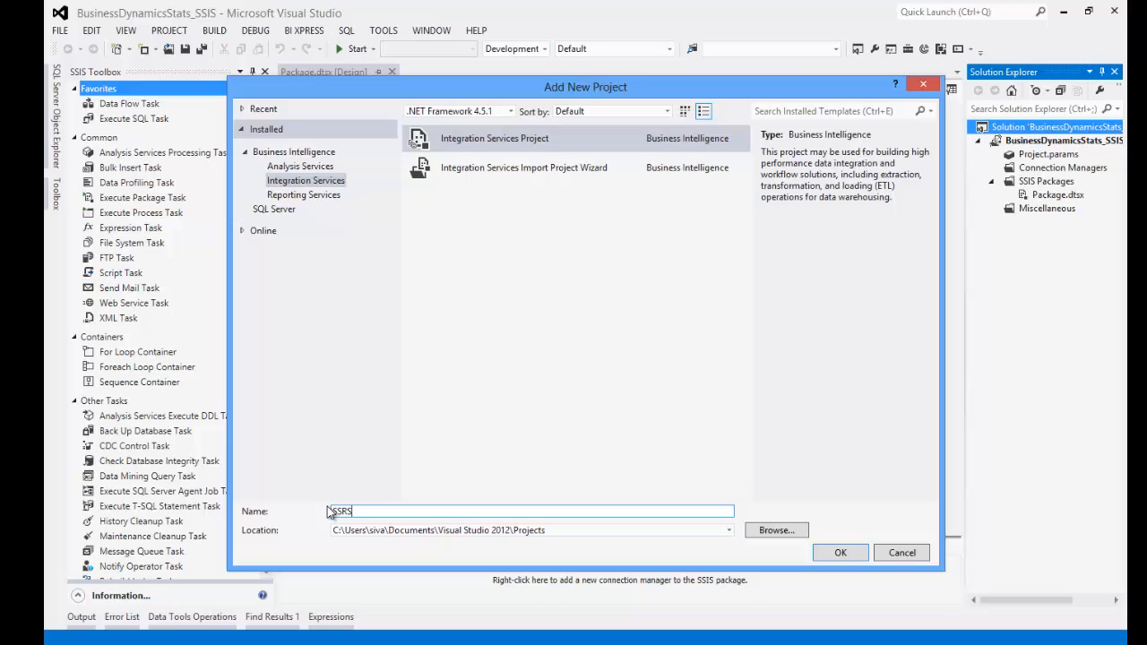
key(BackSpace)
key(BackSpace)
key(BackSpace)
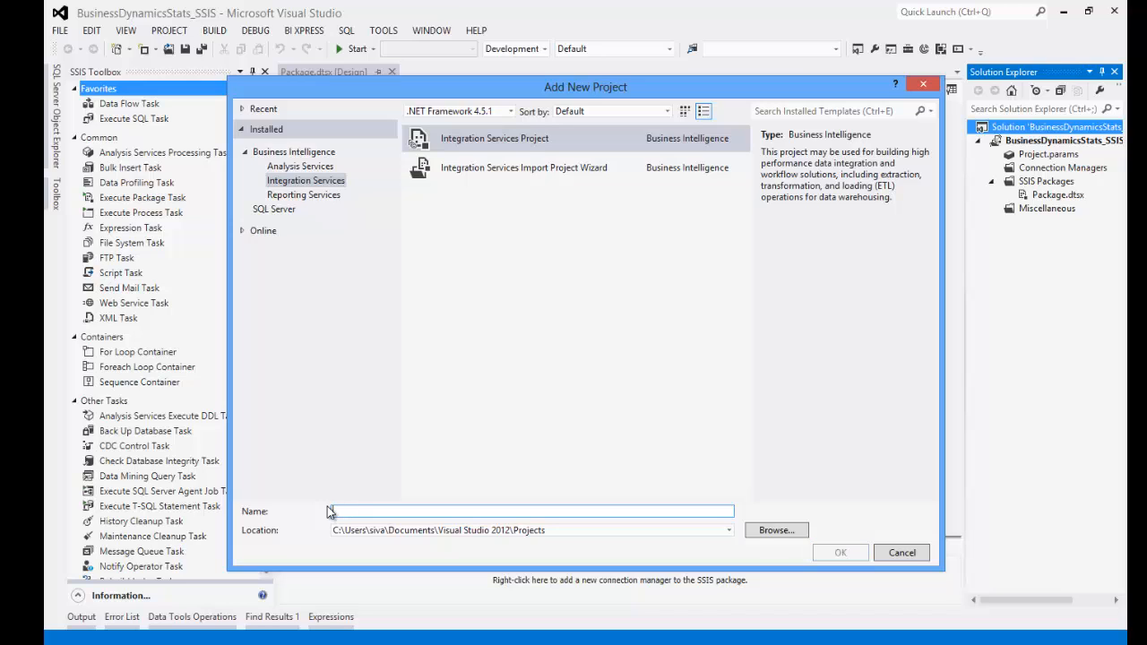
text(SSI)
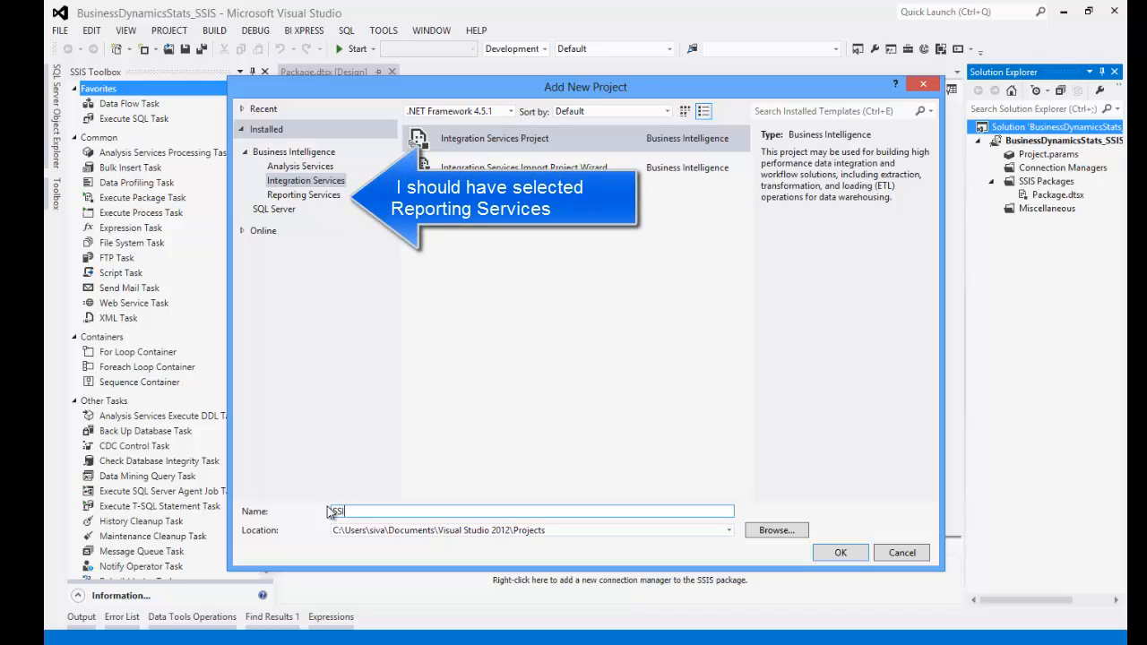
key(BackSpace)
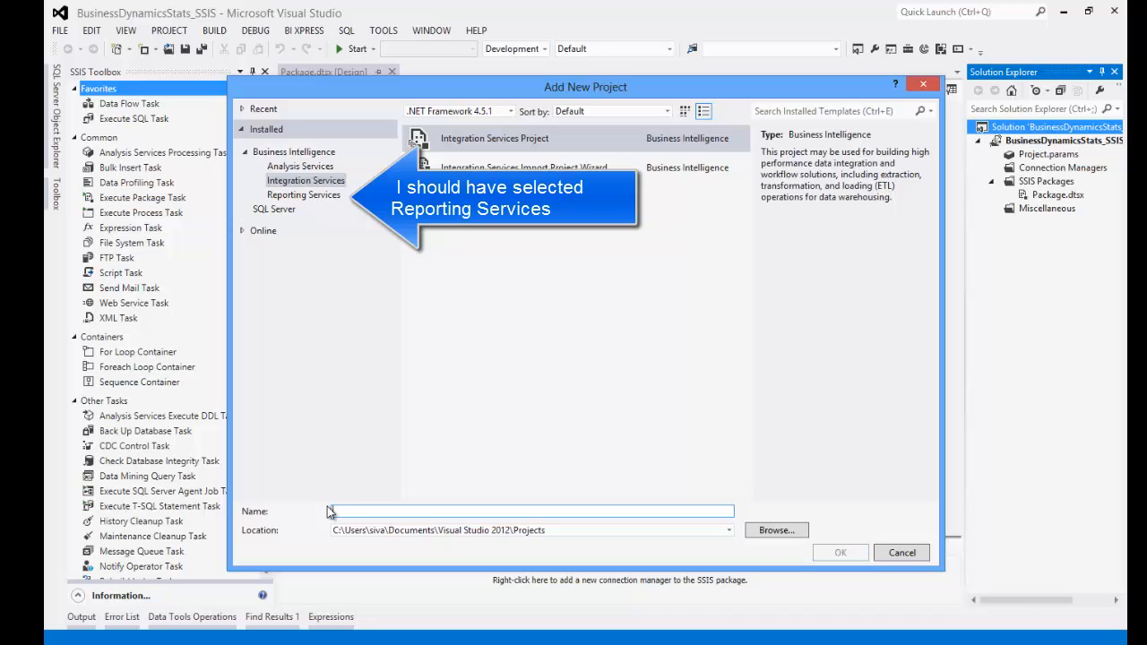
text(SSRS)
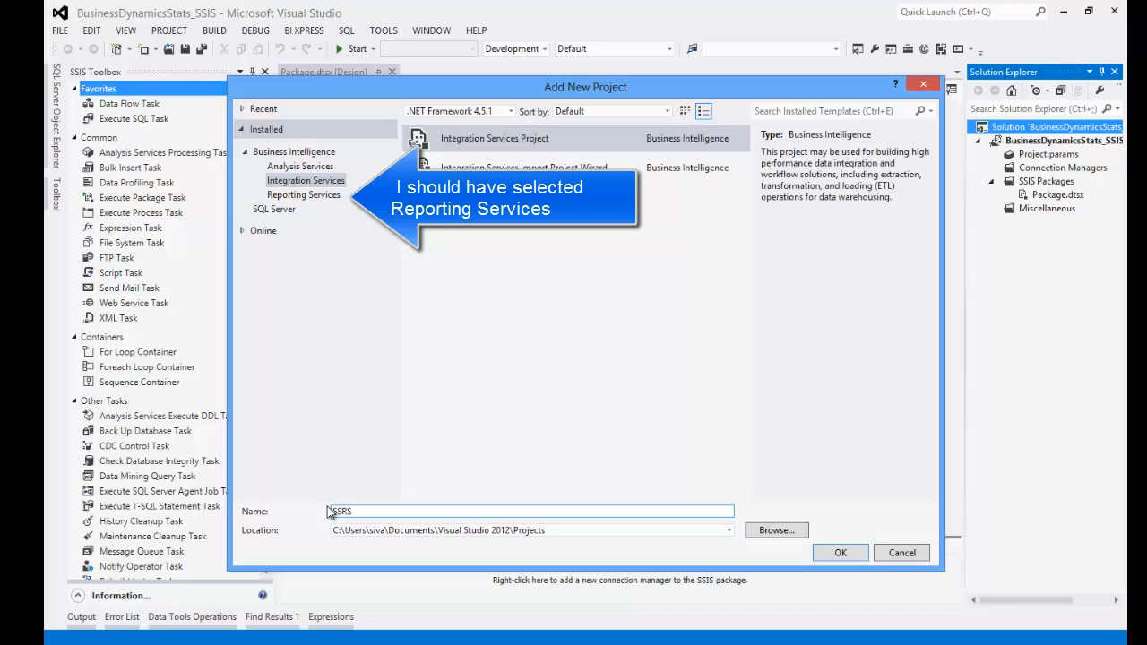
click(840, 553)
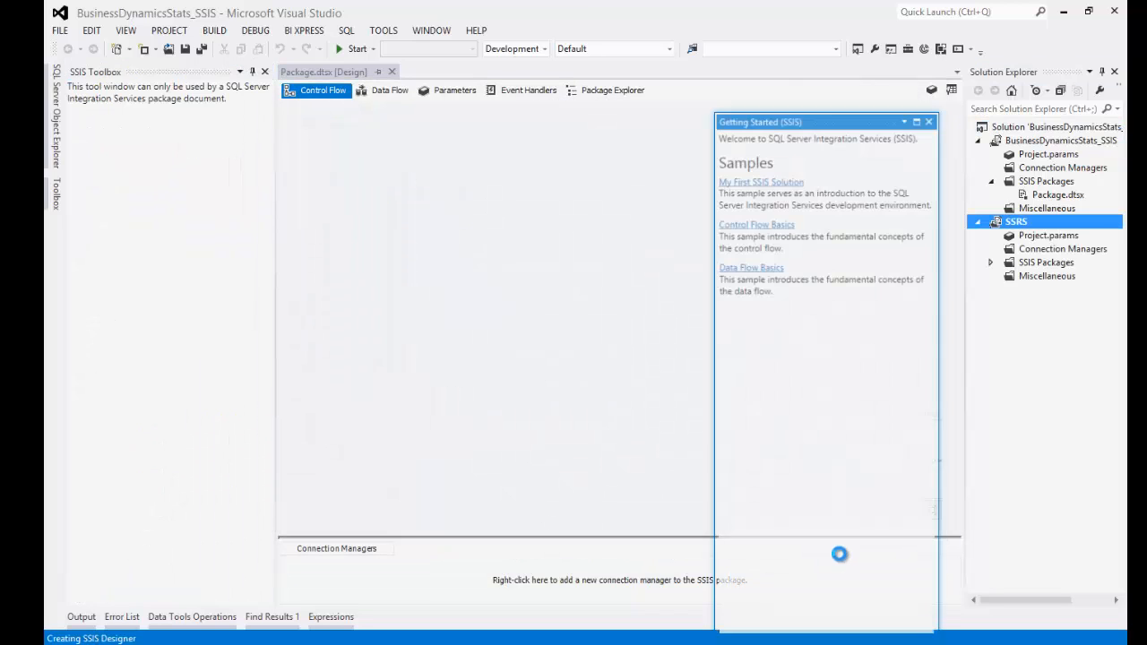
- Close the Getting Started (SSIS) pane, select the SSRS project, and switch to File Explorer
click(929, 120)
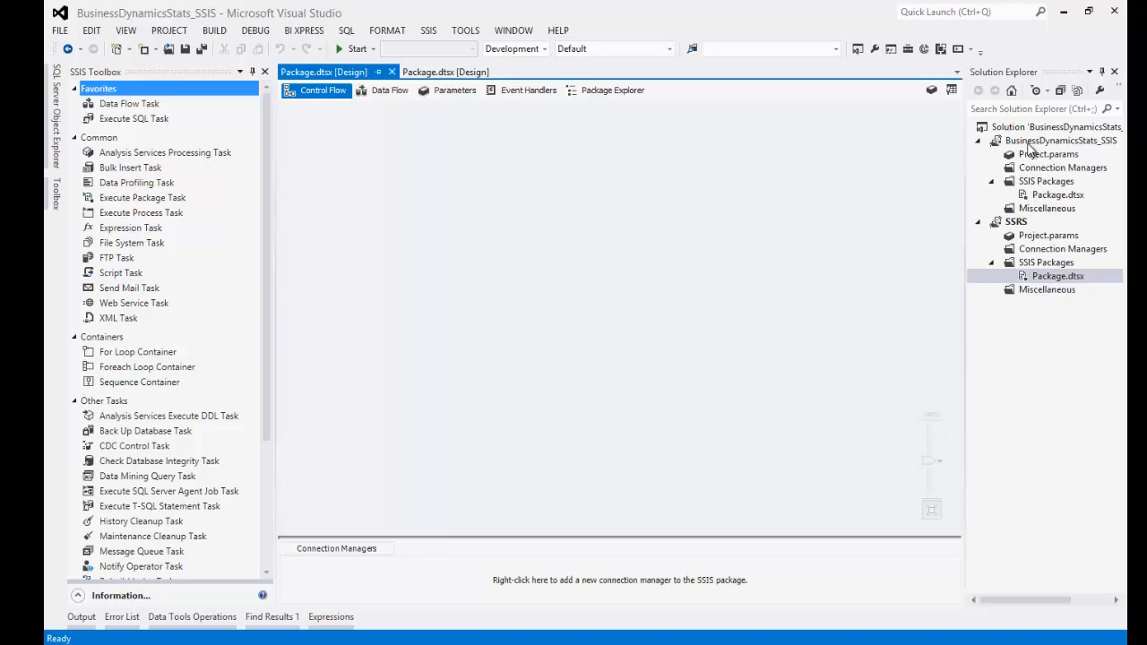
click(1018, 224)
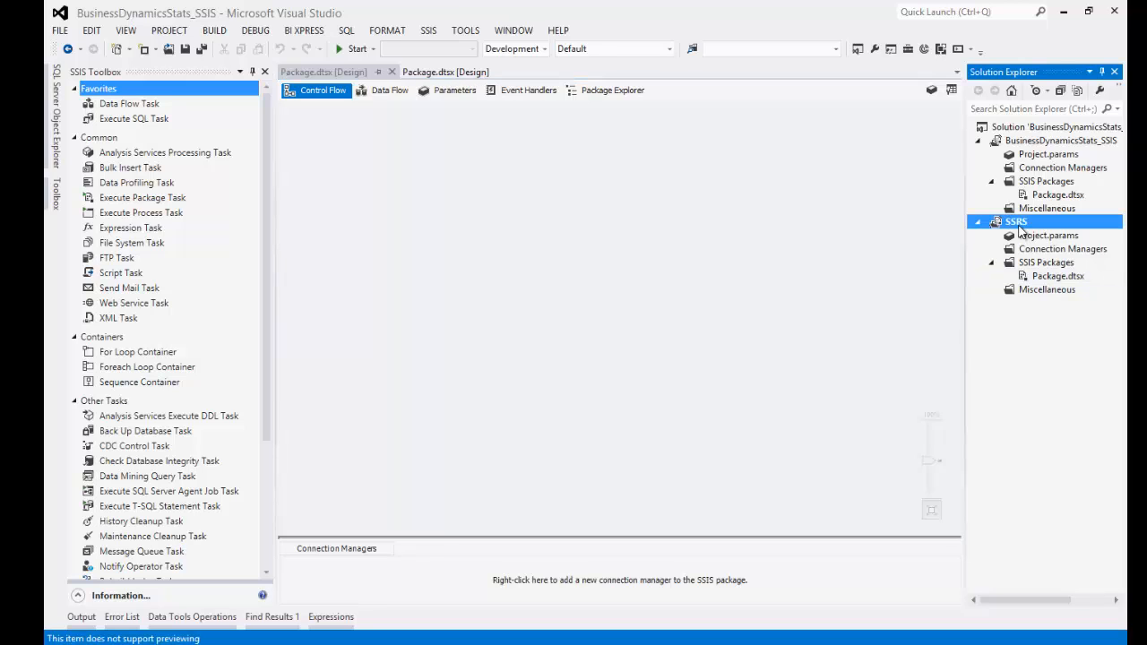
click(240, 644)
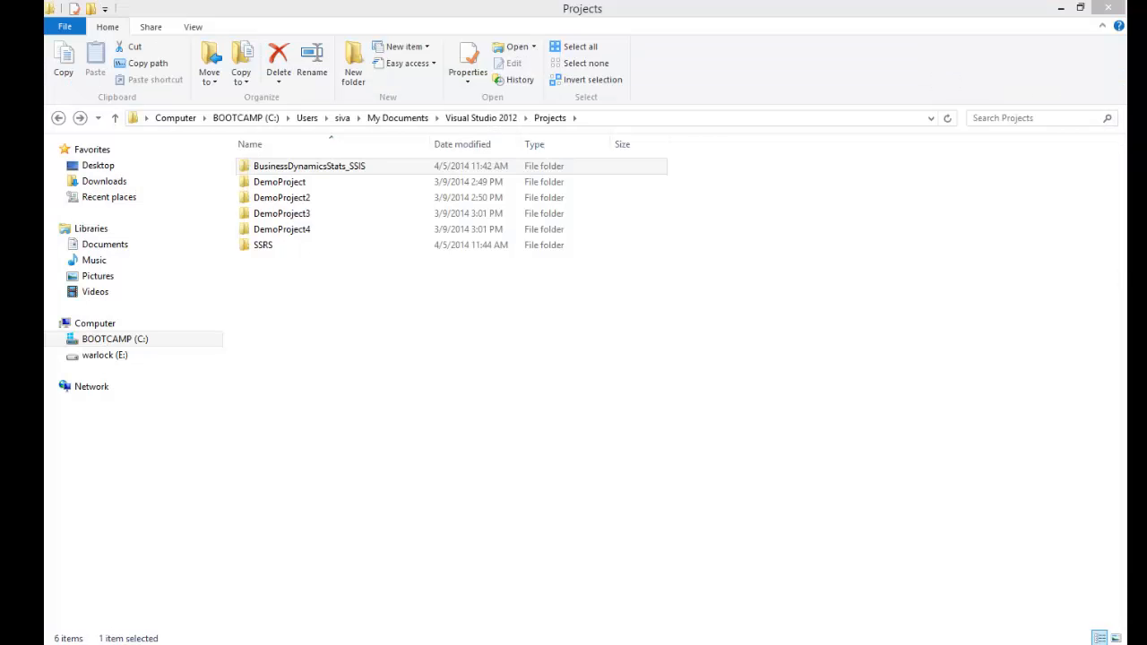
- Inspect the BusinessDynamicsStats_SSIS and SSRS folders in Projects, then navigate back out
double_click(336, 170)
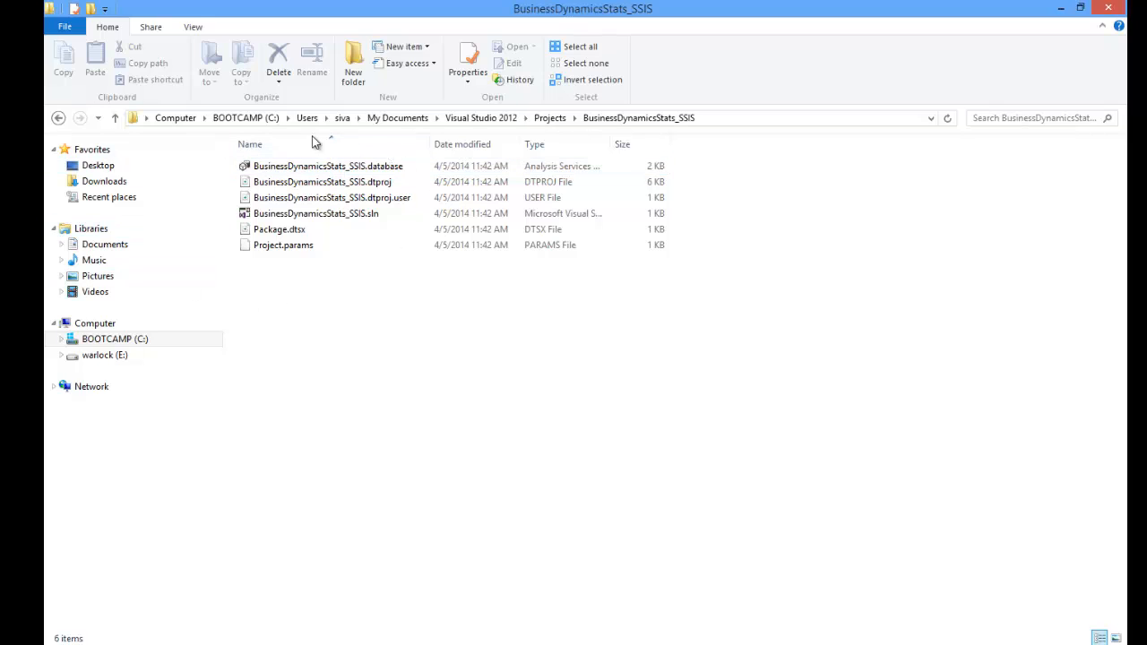
click(58, 120)
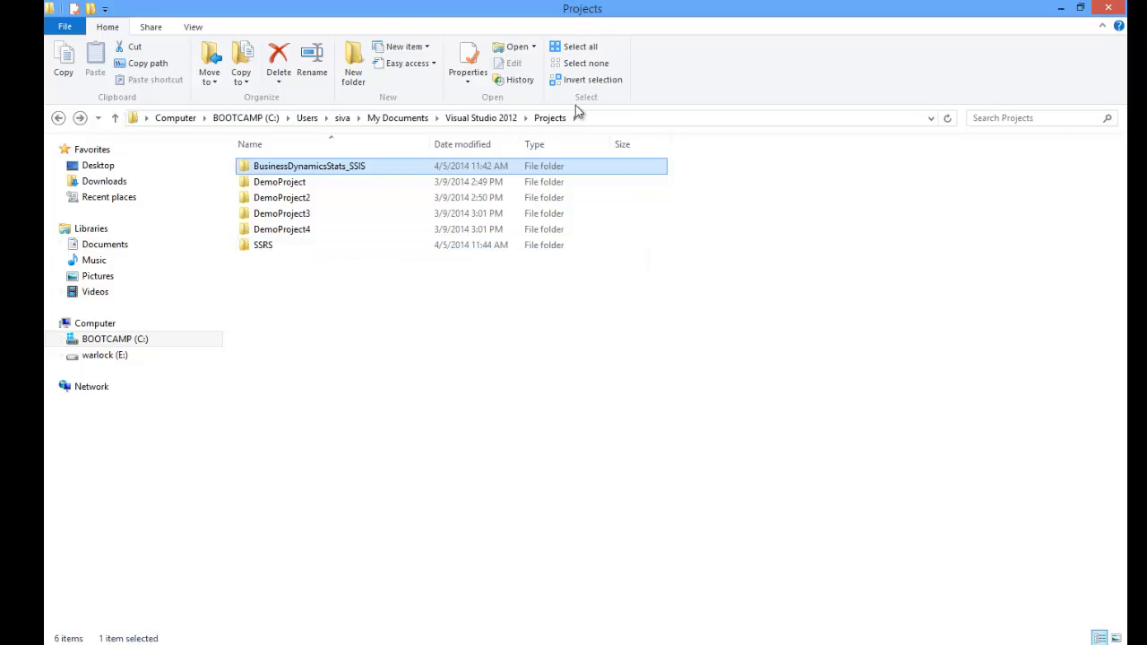
double_click(264, 247)
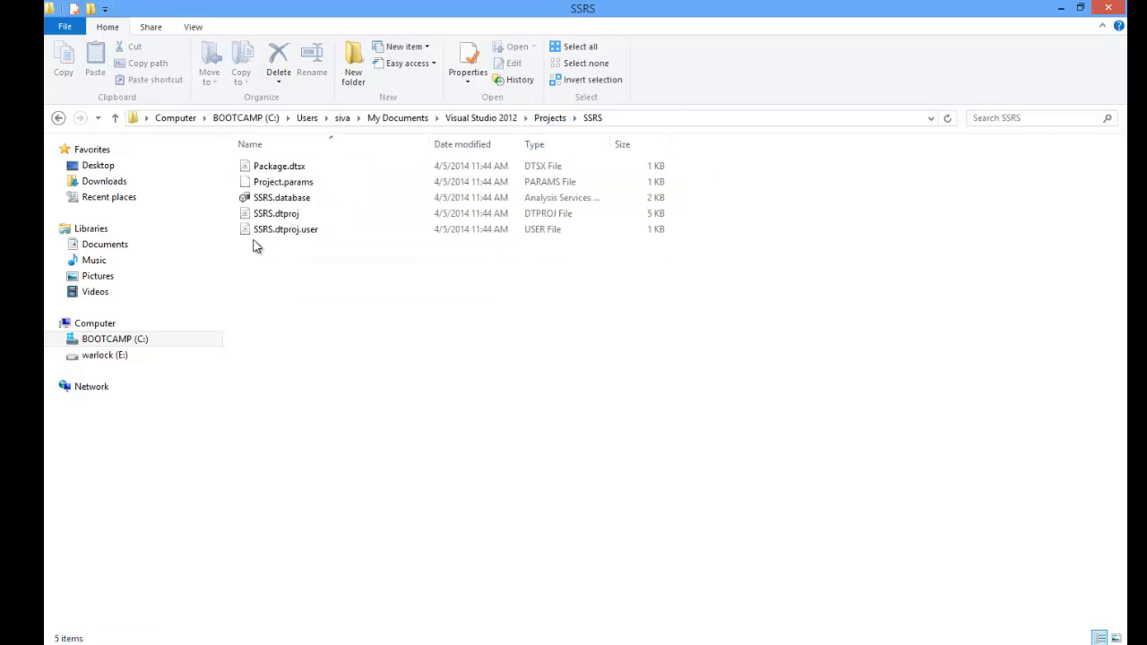
click(59, 118)
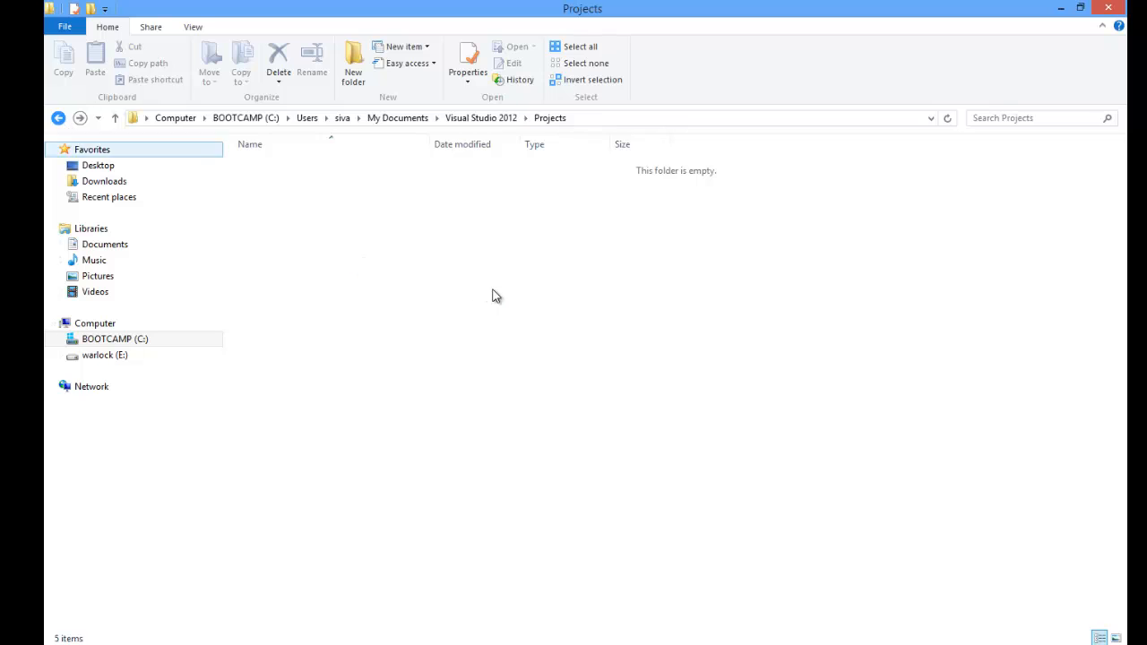
click(59, 118)
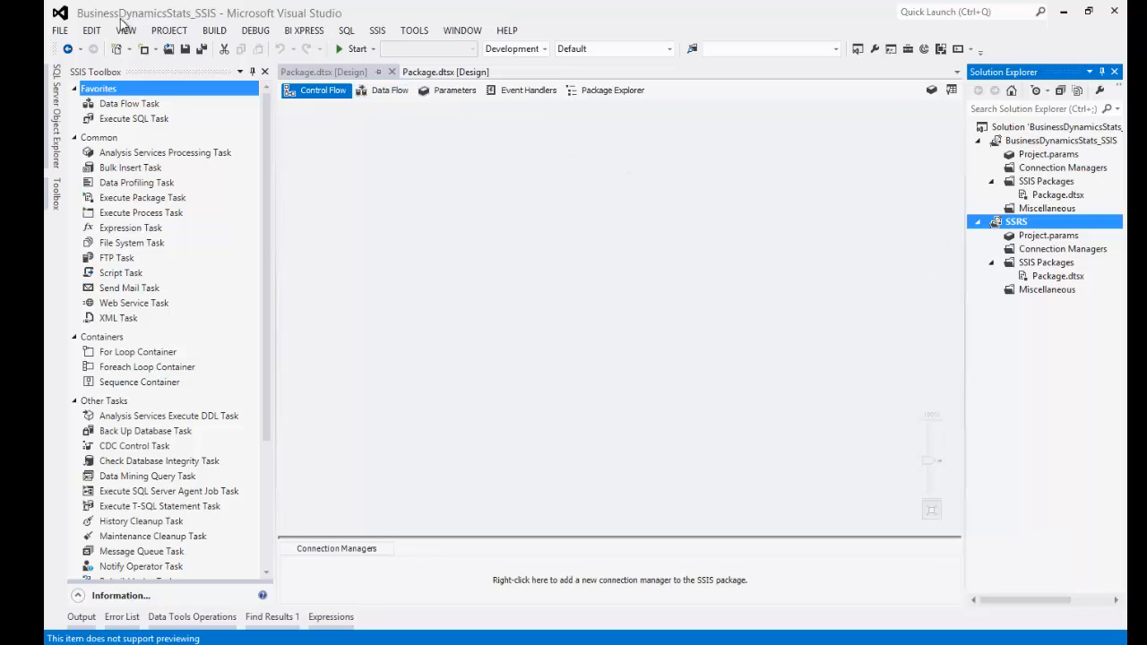
- Close the current solution, saving its changes
click(59, 30)
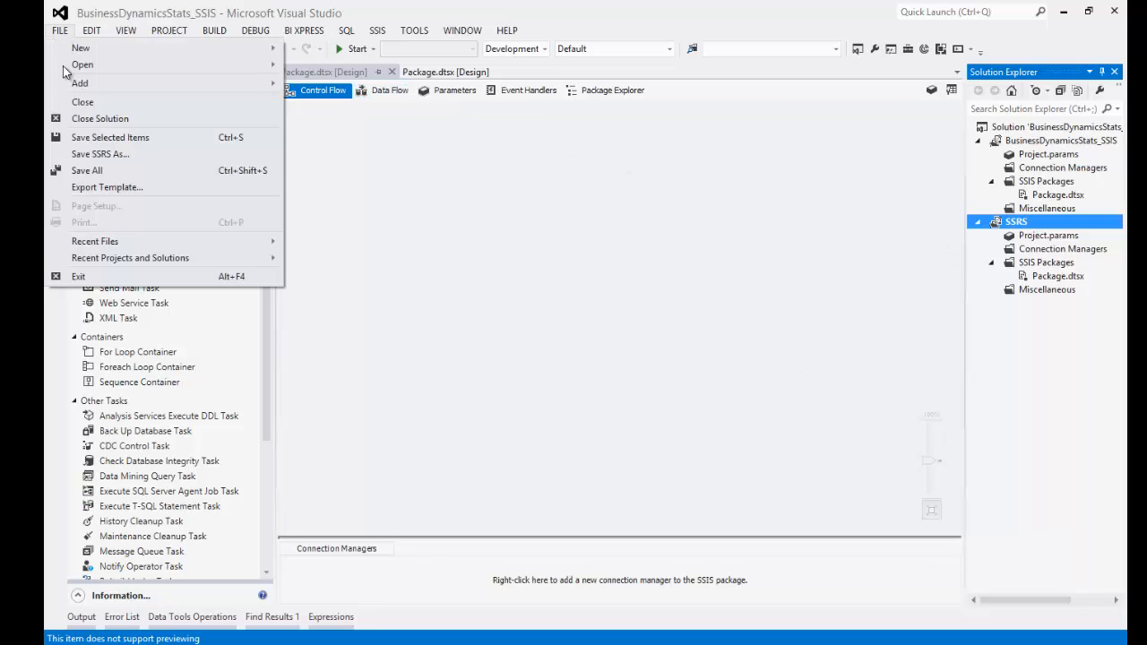
click(82, 121)
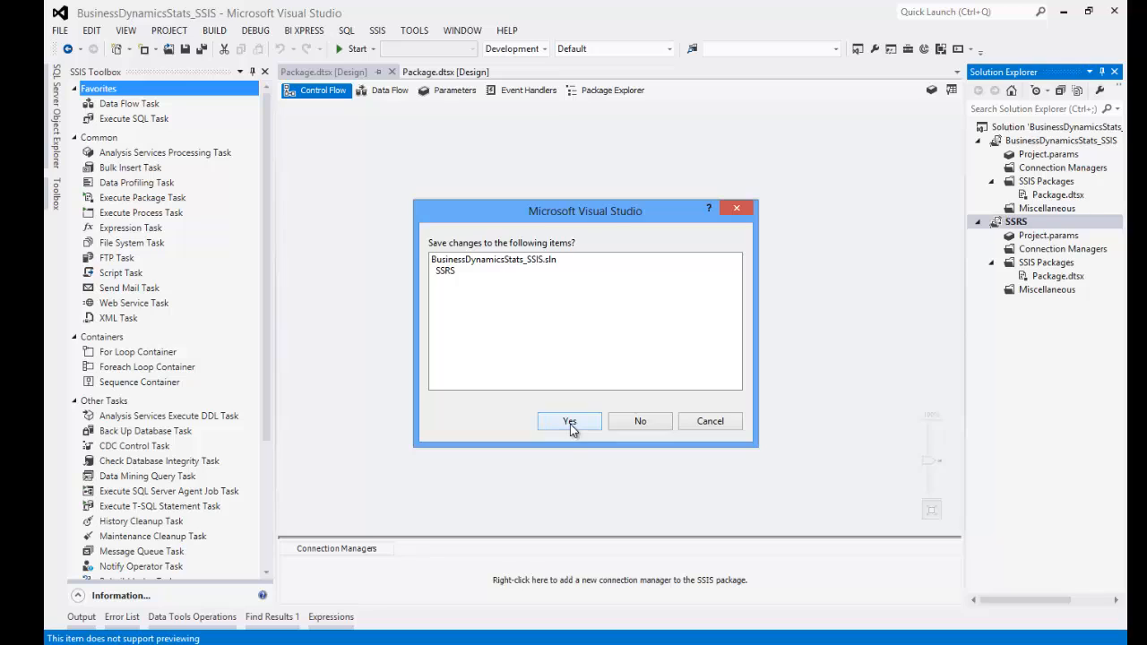
click(569, 423)
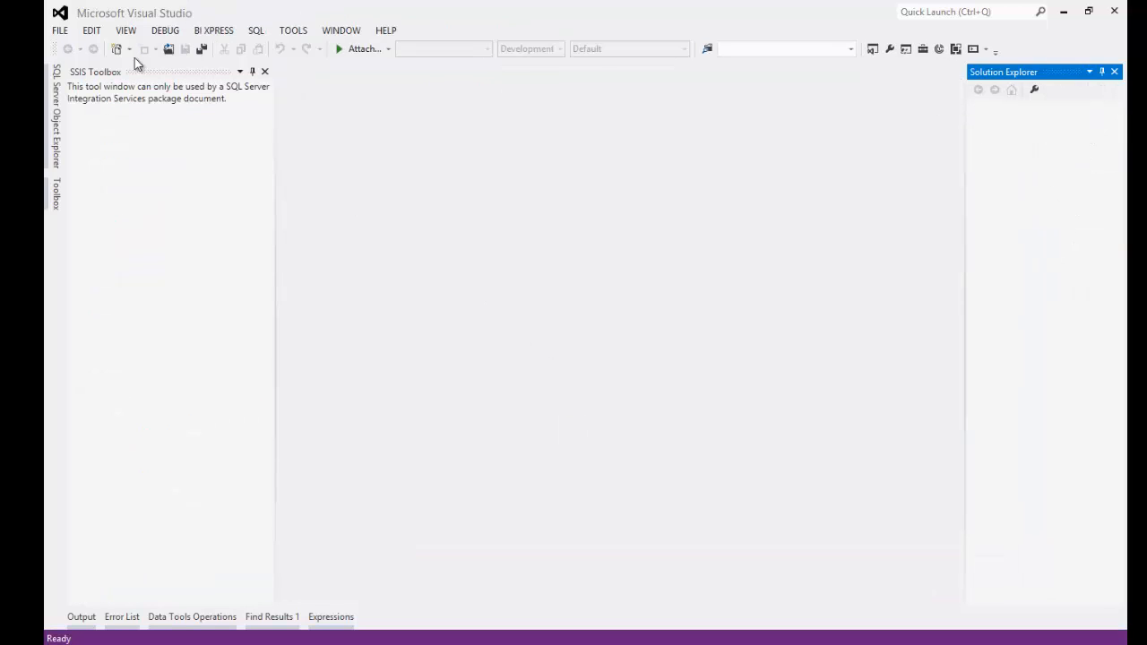
- Start a new Integration Services project and select its default name for replacing
click(59, 29)
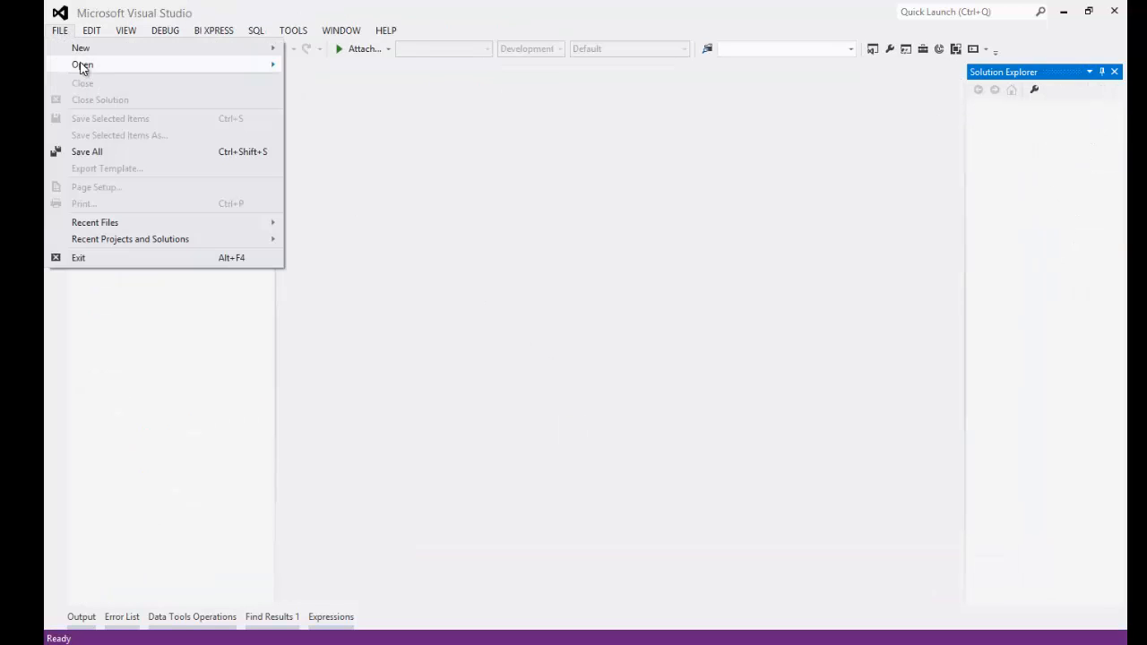
mouse_move(79, 47)
click(310, 49)
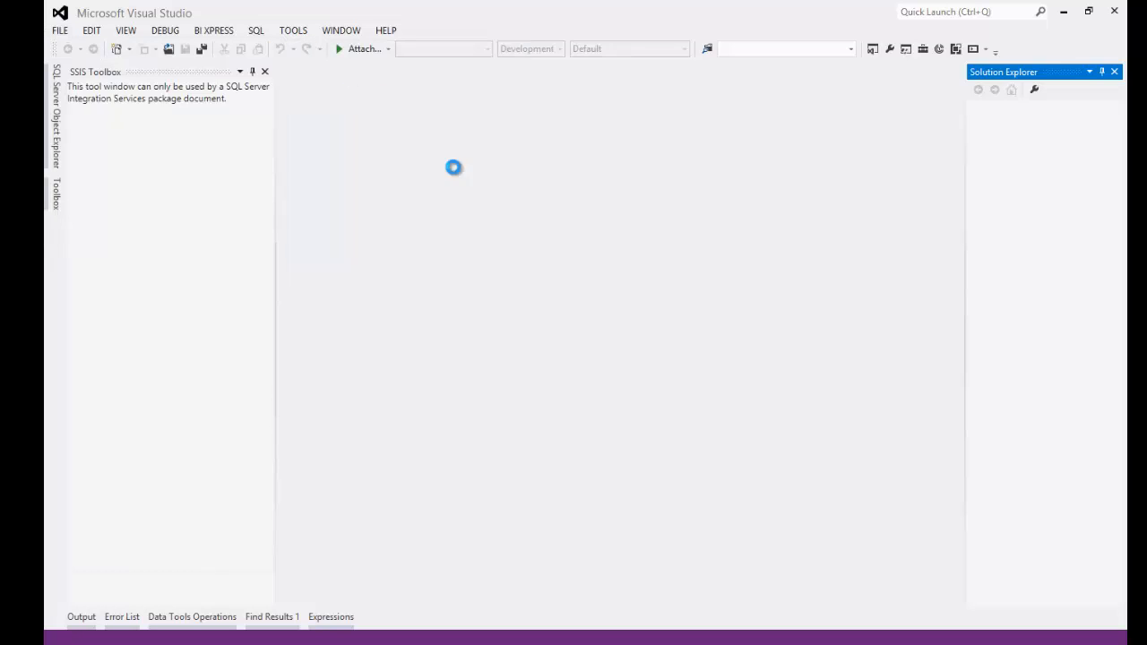
drag(460, 495, 333, 499)
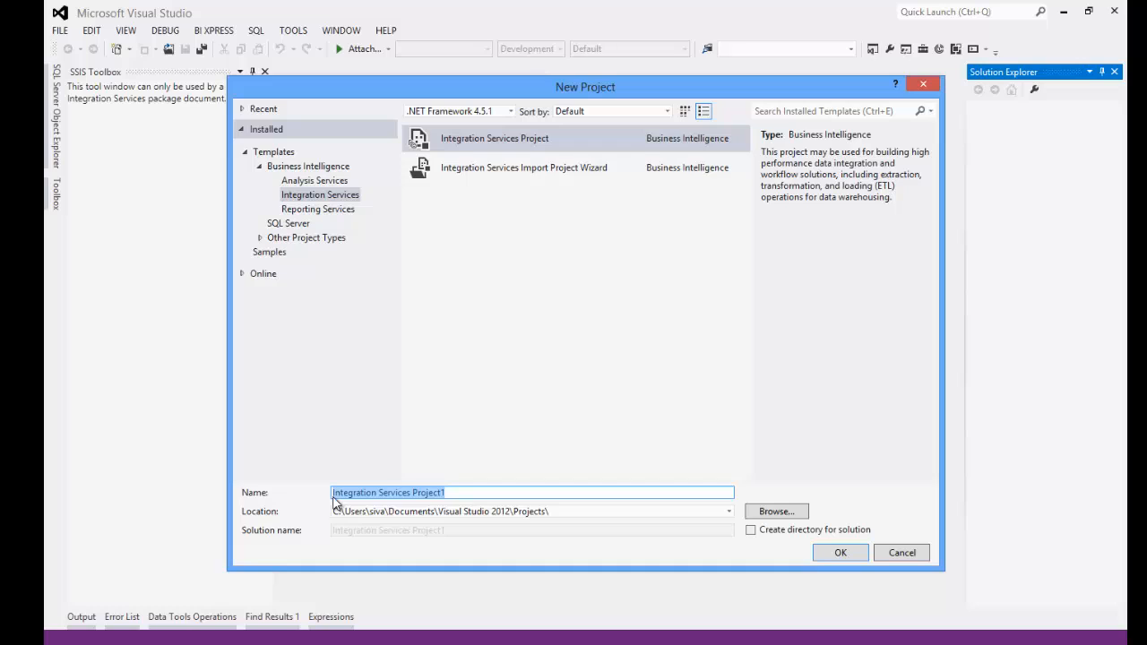
- Check Create directory for solution, name the project SSIS and the solution BusinessDynamicsStats
text(BusinessDynamicsStats)
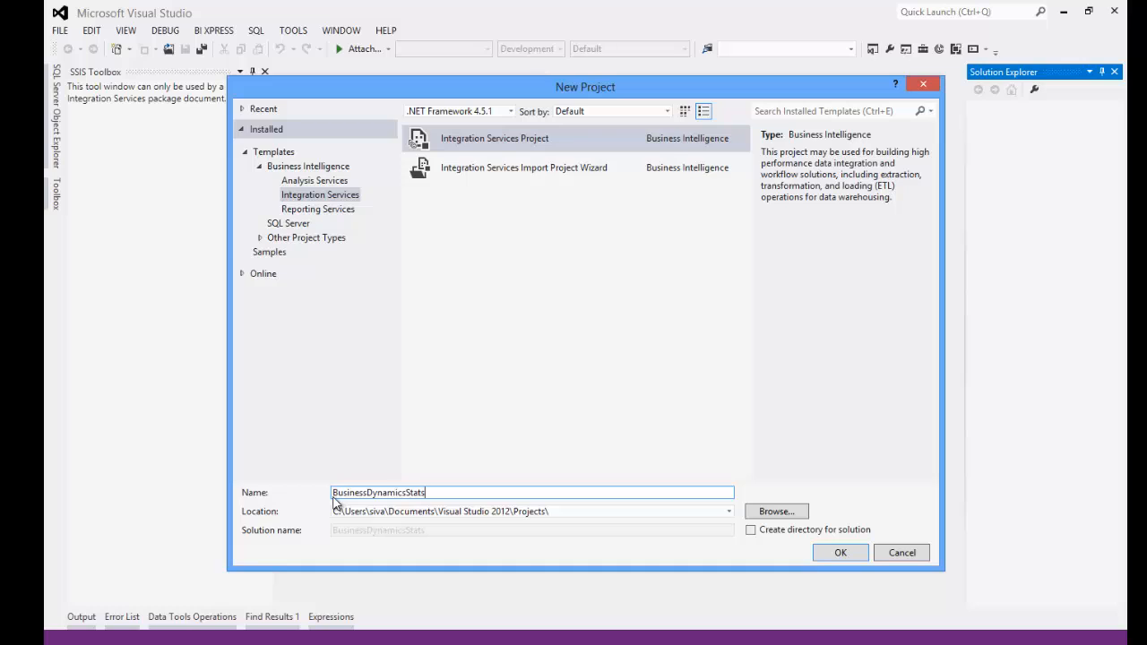
click(750, 530)
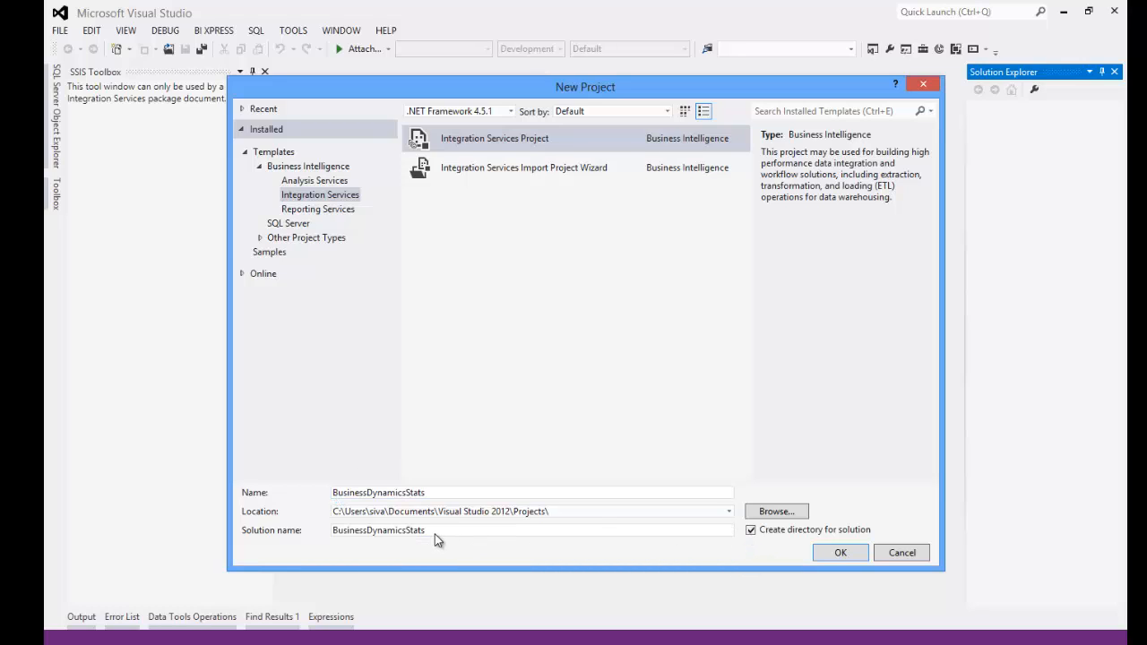
click(435, 491)
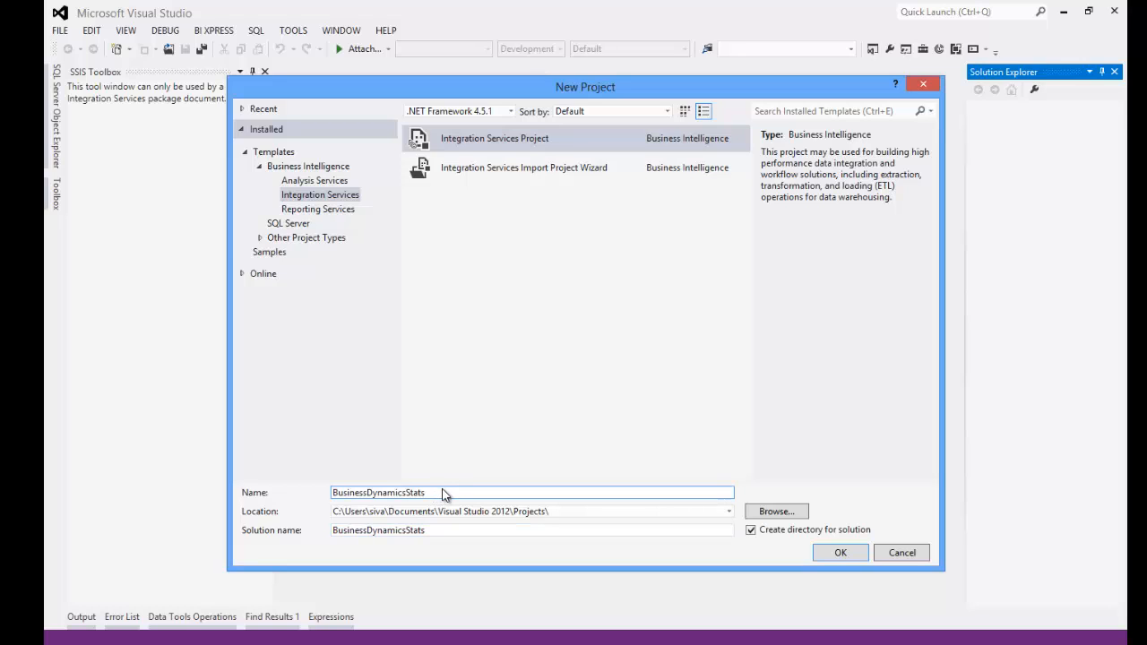
drag(437, 497, 332, 498)
text(SSIS)
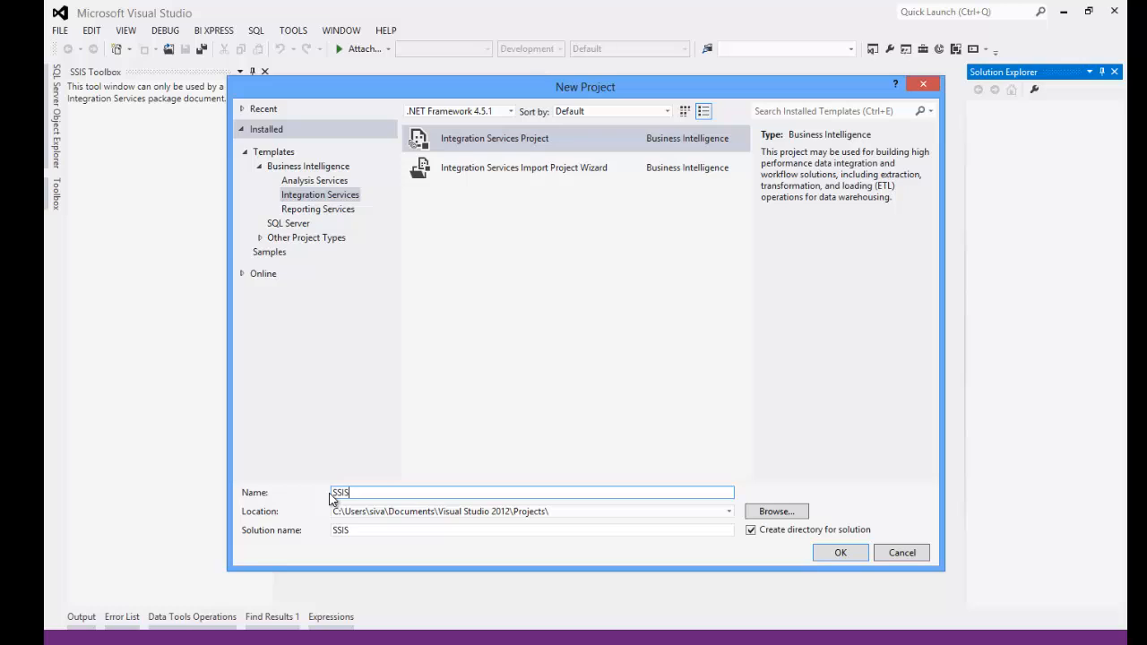
click(363, 534)
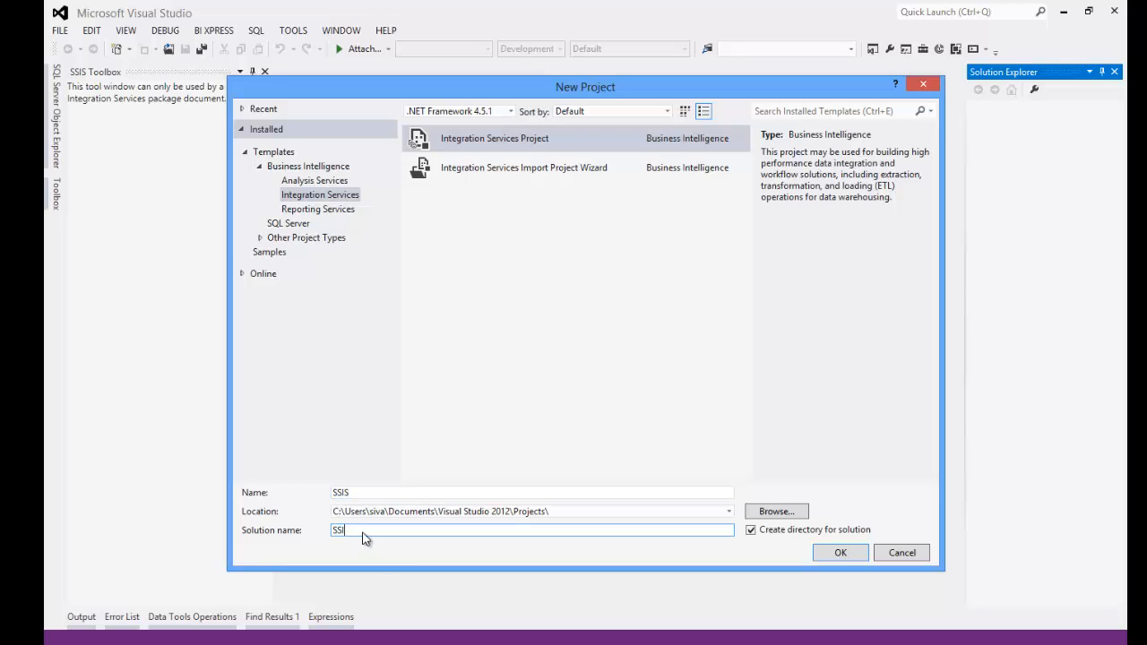
key(BackSpace)
text(V)
key(BackSpace)
text(BusinessDynamicsStats)
- Create the SSIS project and its BusinessDynamicsStats solution, then check both in Solution Explorer
click(831, 554)
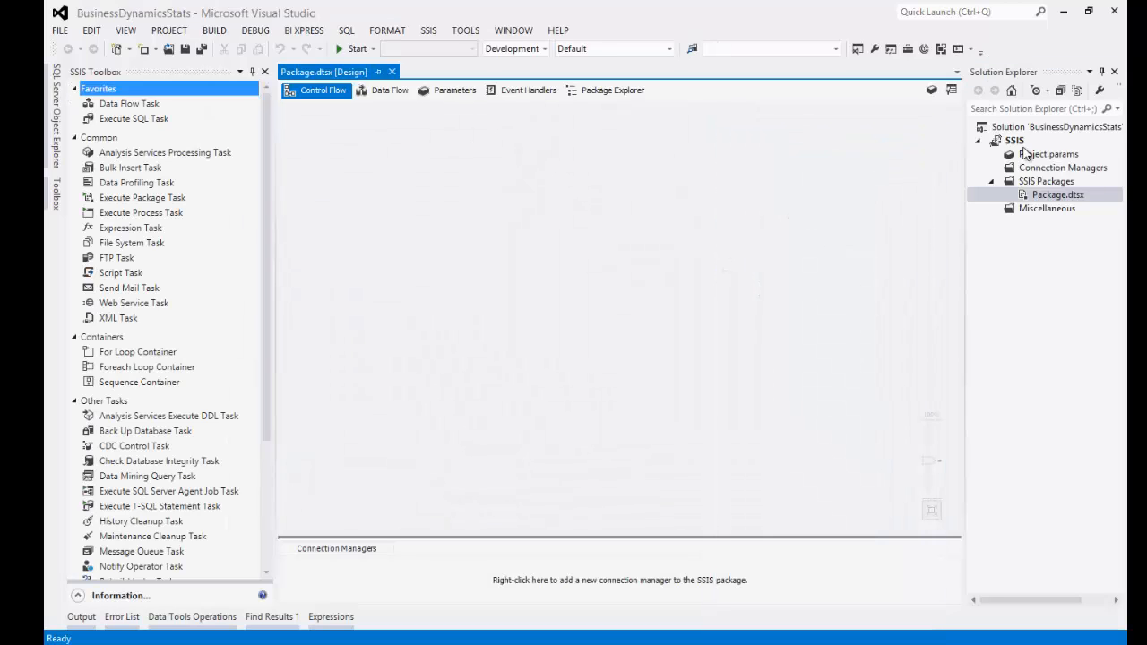
click(1035, 130)
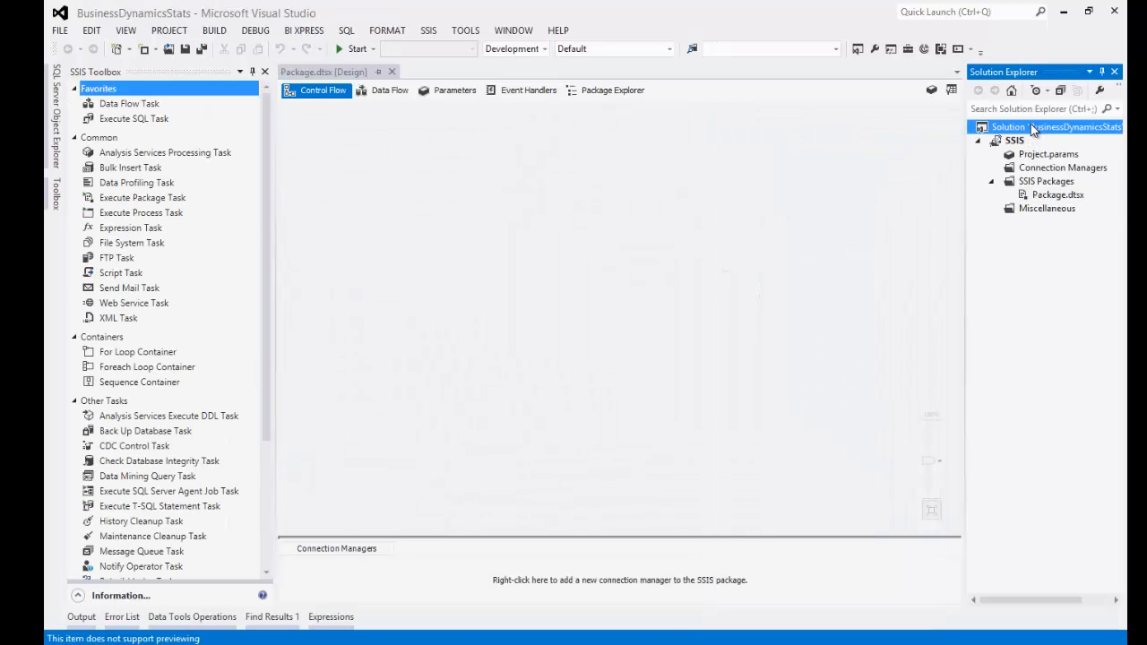
click(1013, 142)
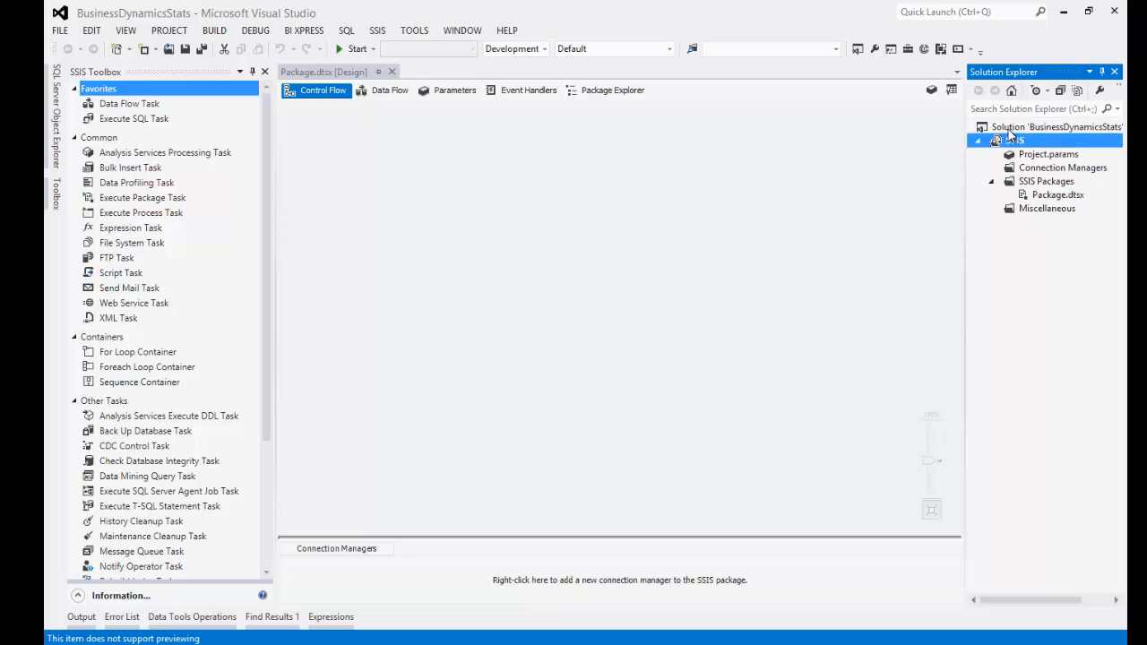
click(1010, 131)
- Start adding a new project to Solution 'BusinessDynamicsStats' via Add > New Project
right_click(1009, 132)
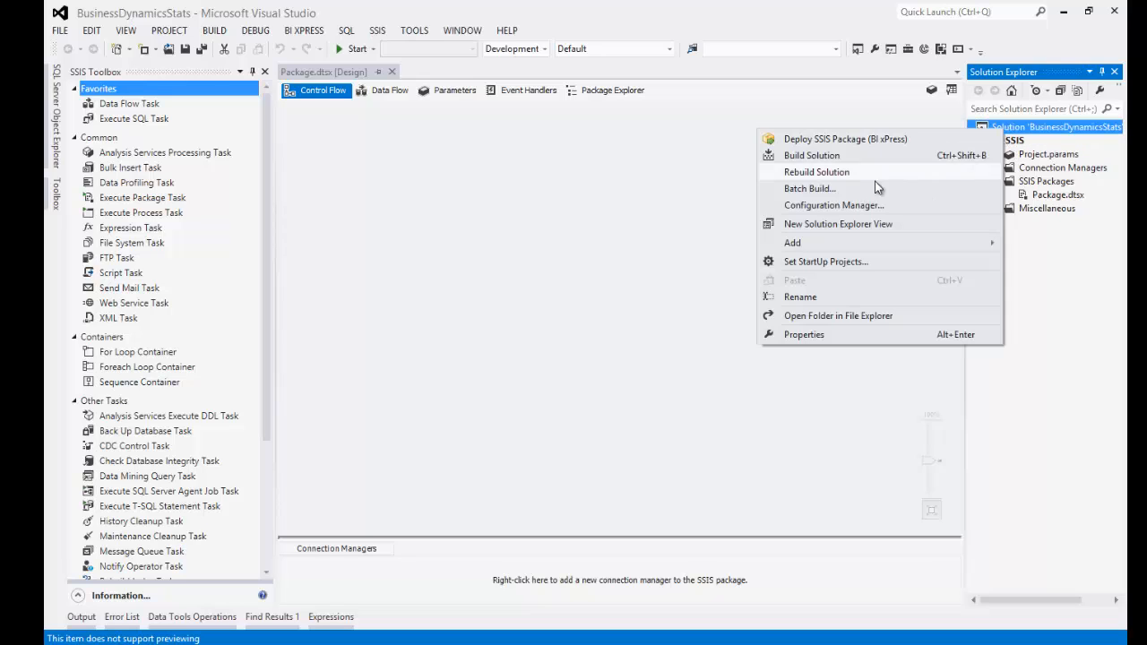
mouse_move(794, 247)
click(627, 245)
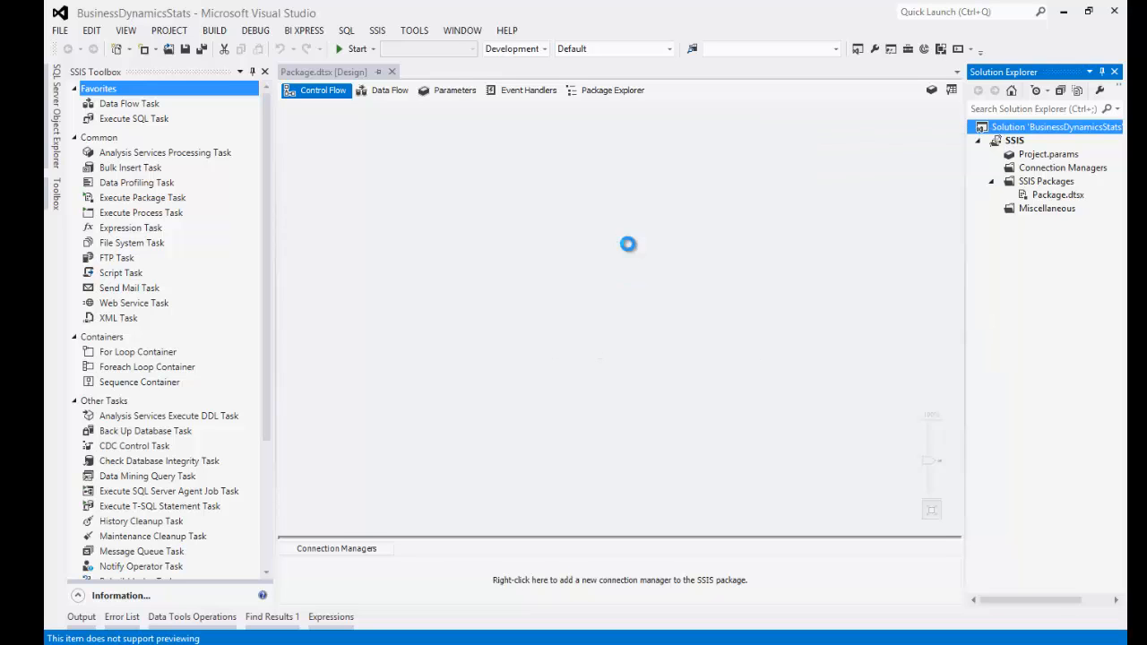
- Add an empty Reporting Services Report Server Project named SSRS to the solution
click(450, 512)
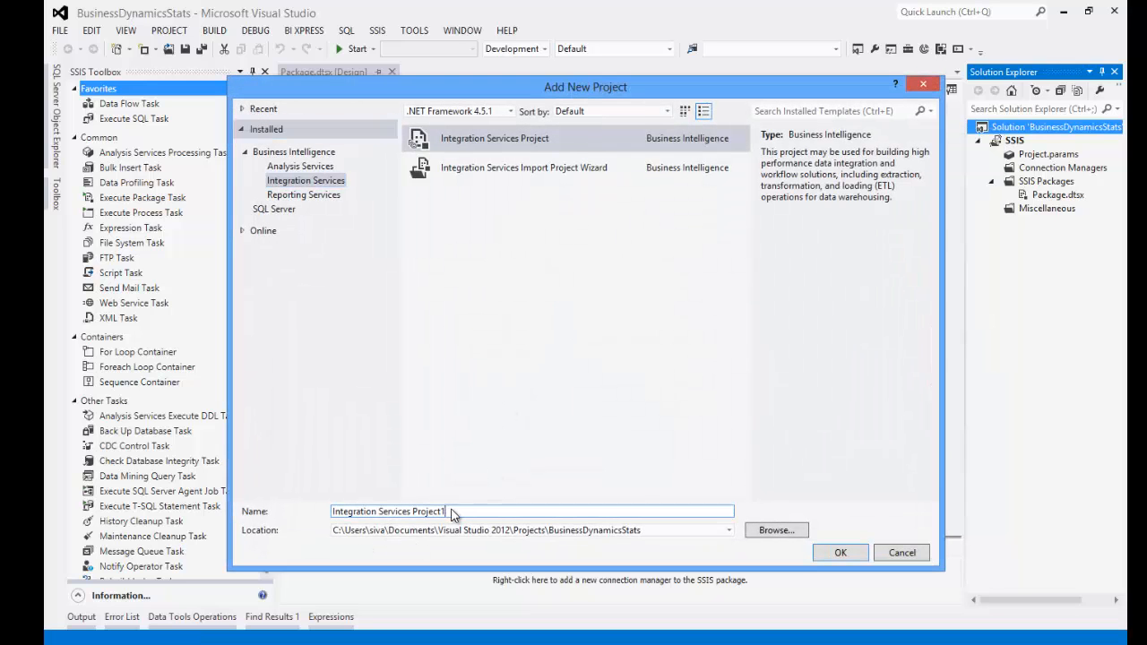
drag(450, 513, 329, 526)
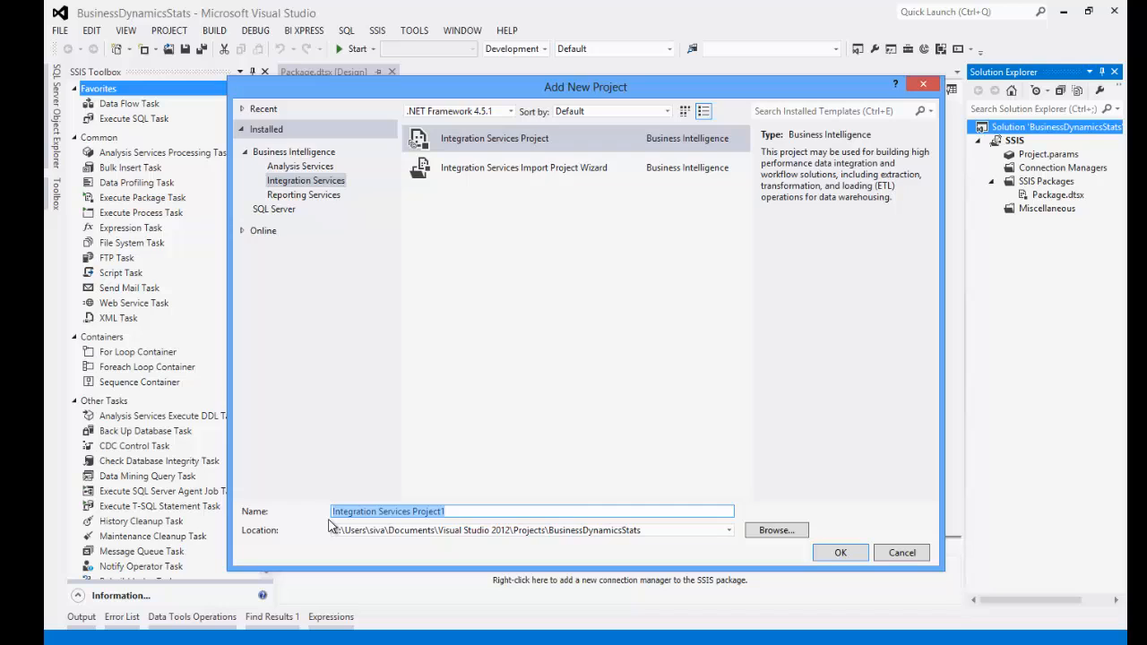
text(ss)
key(BackSpace)
key(BackSpace)
text(S)
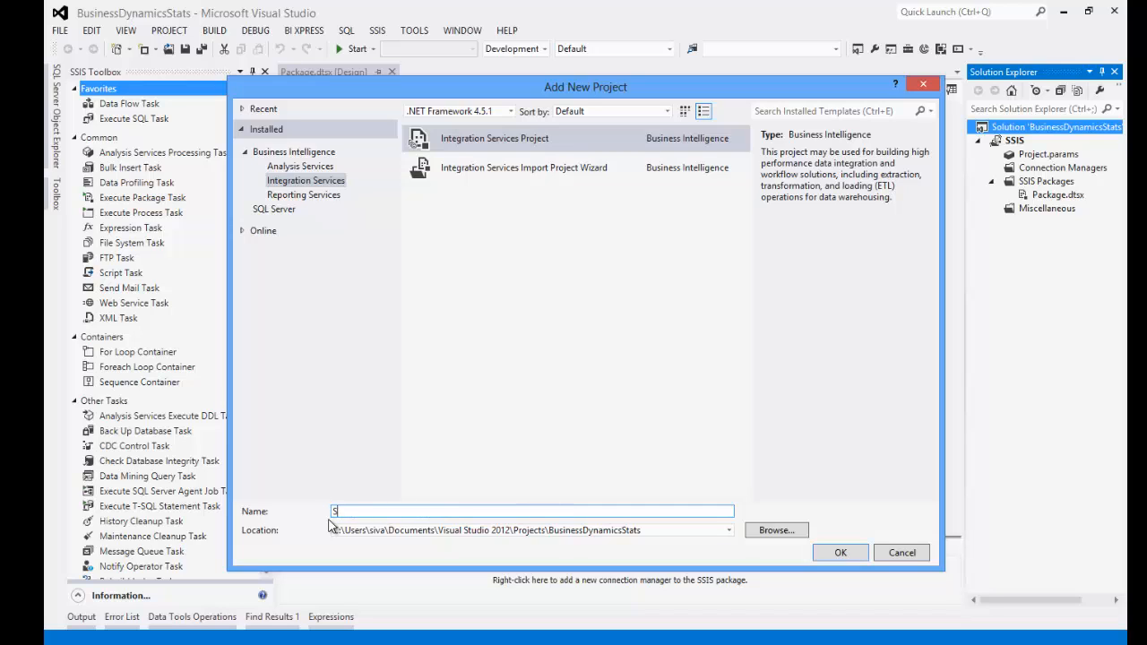
text(SRS)
click(300, 195)
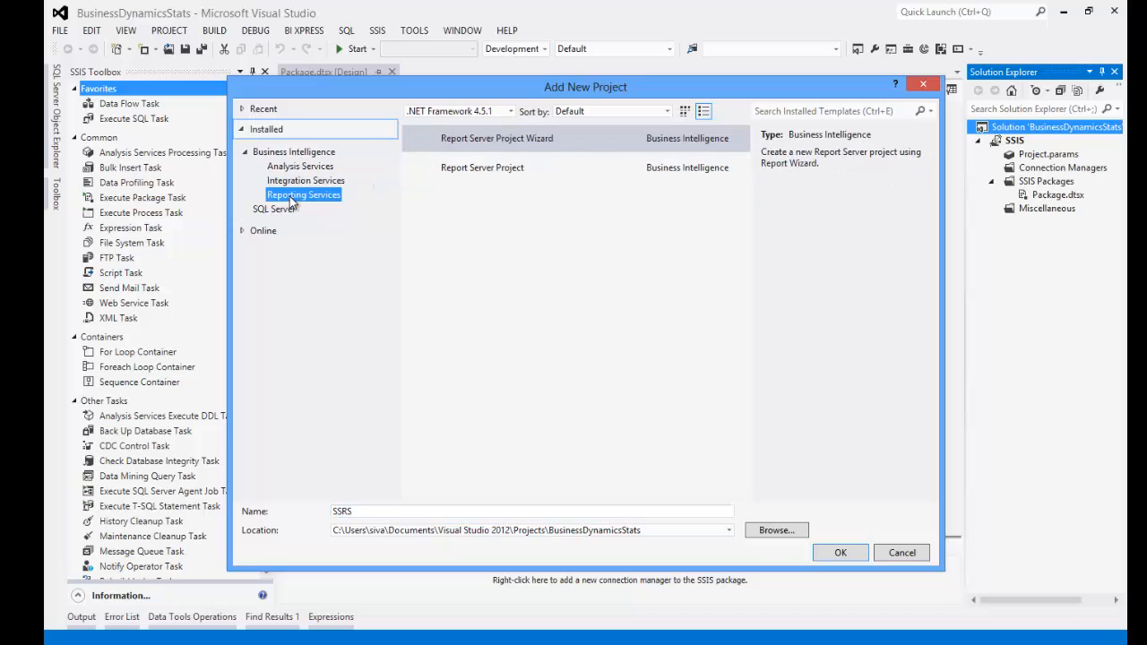
click(468, 166)
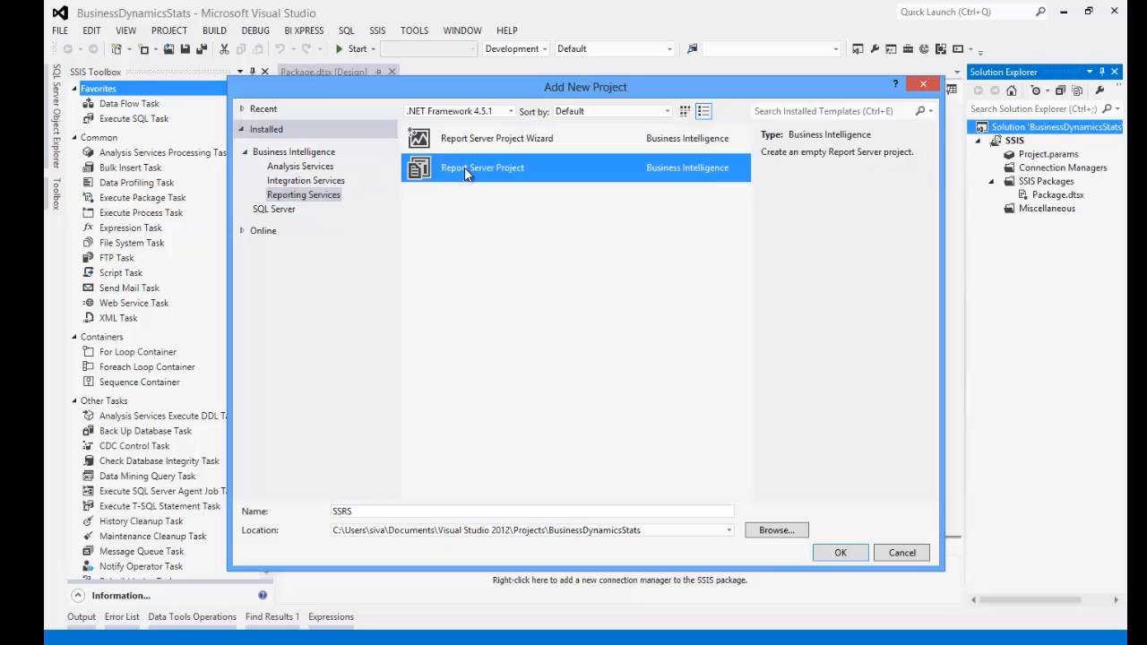
click(827, 555)
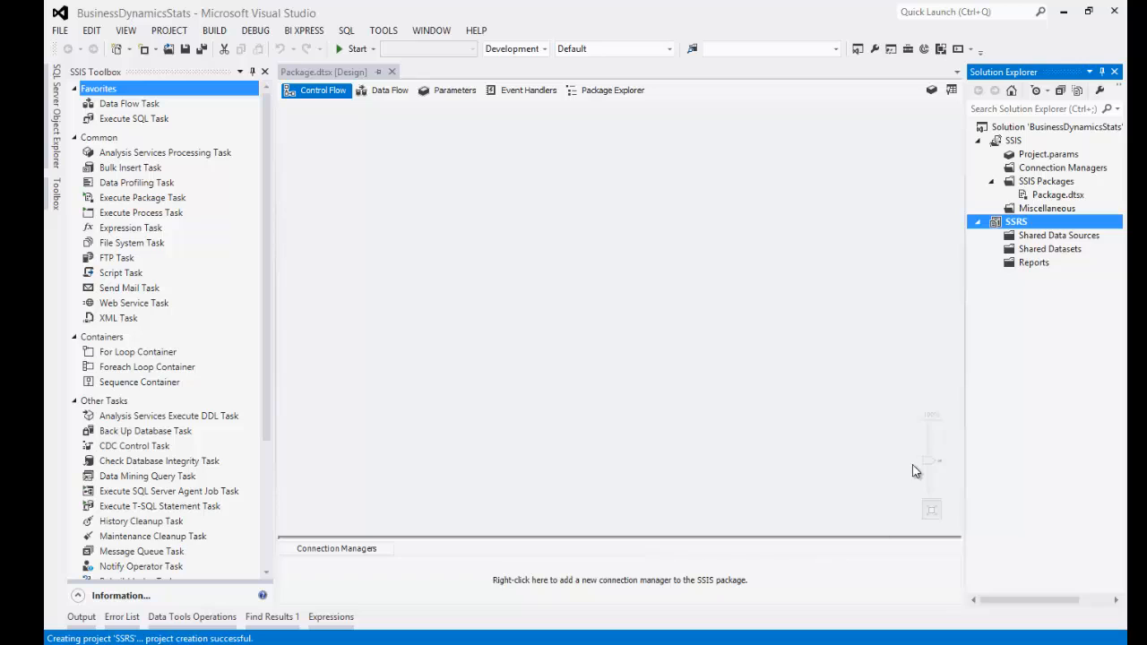
- Check that the BusinessDynamicsStats folder holds the SSIS and SSRS folders and BusinessDynamicsStats.sln
click(1030, 131)
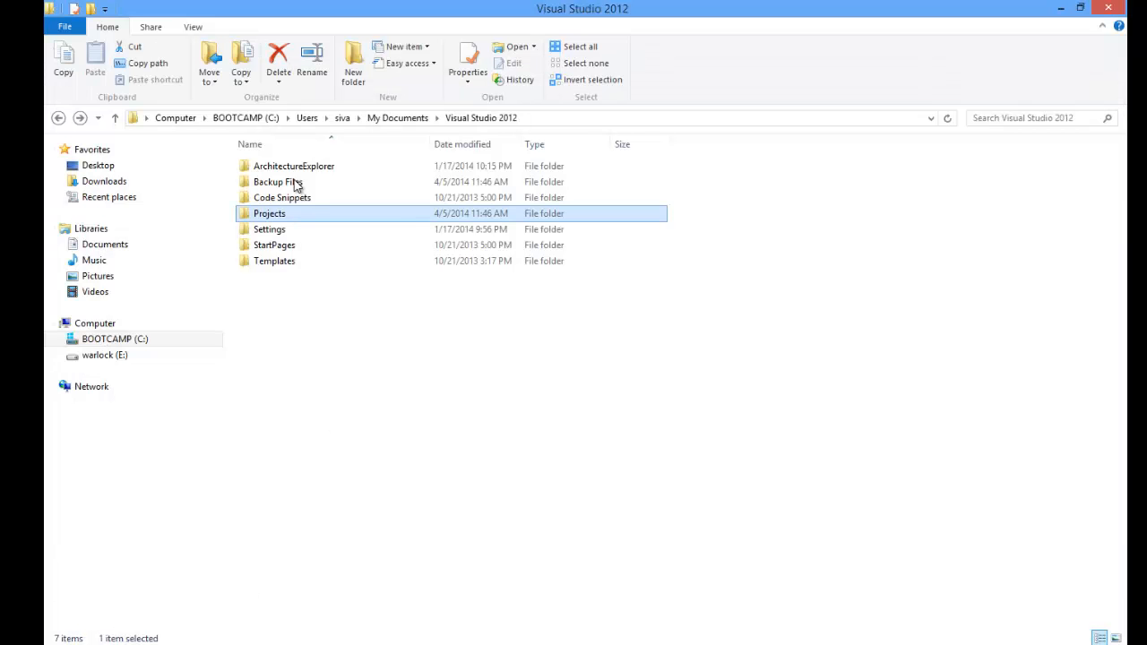
double_click(260, 215)
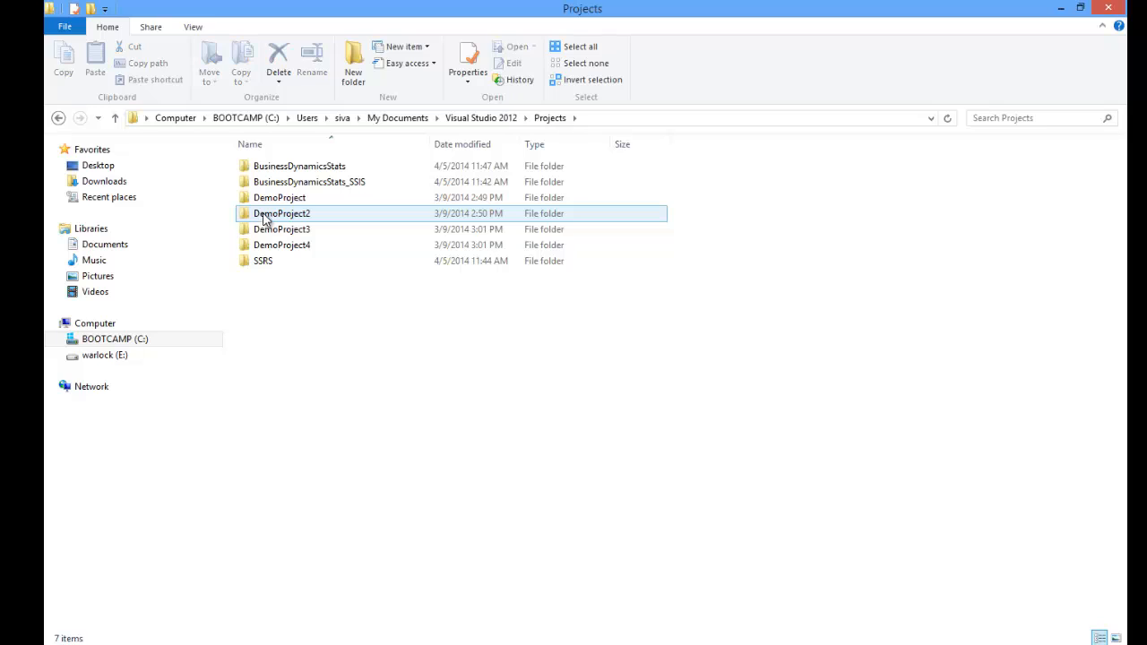
click(331, 183)
click(325, 172)
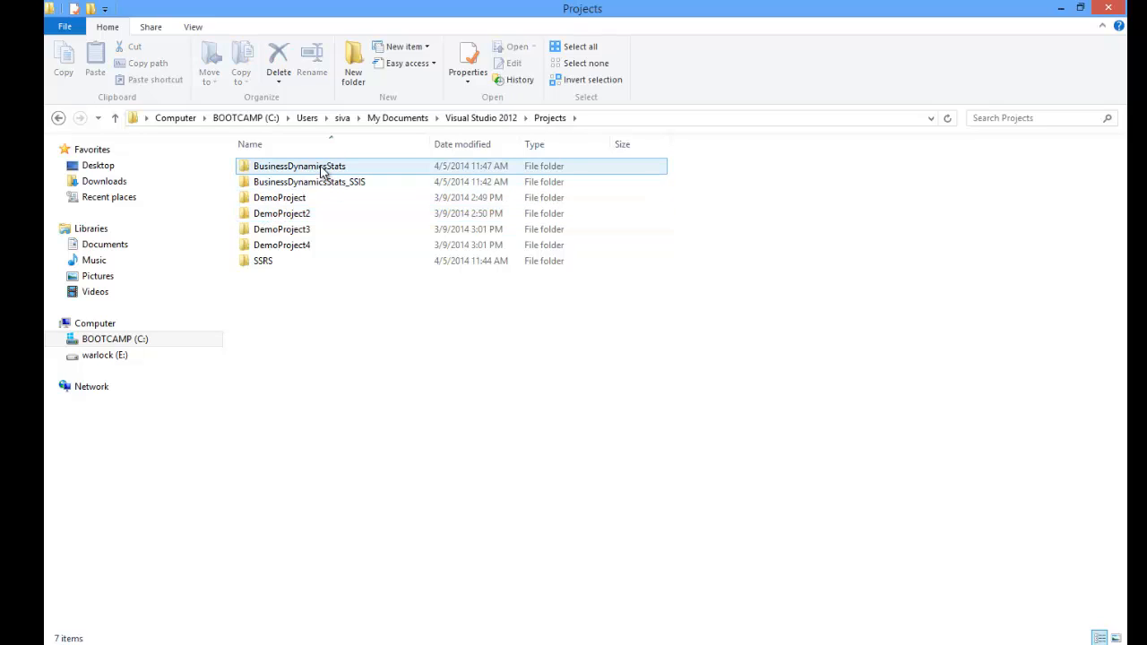
double_click(324, 169)
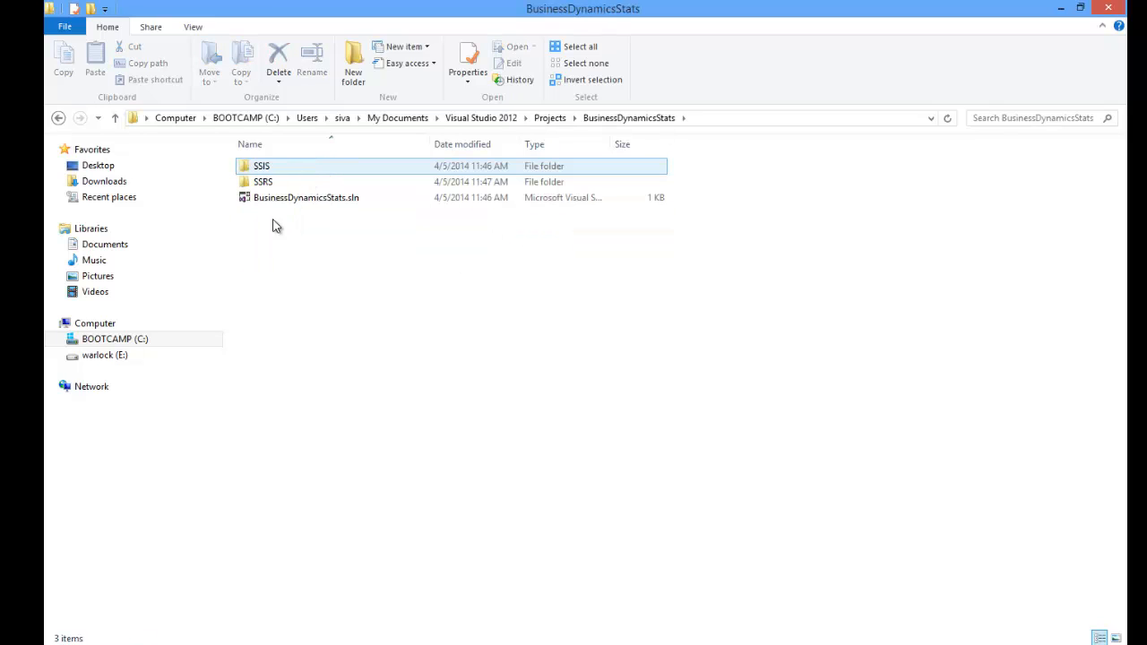
click(274, 184)
click(275, 198)
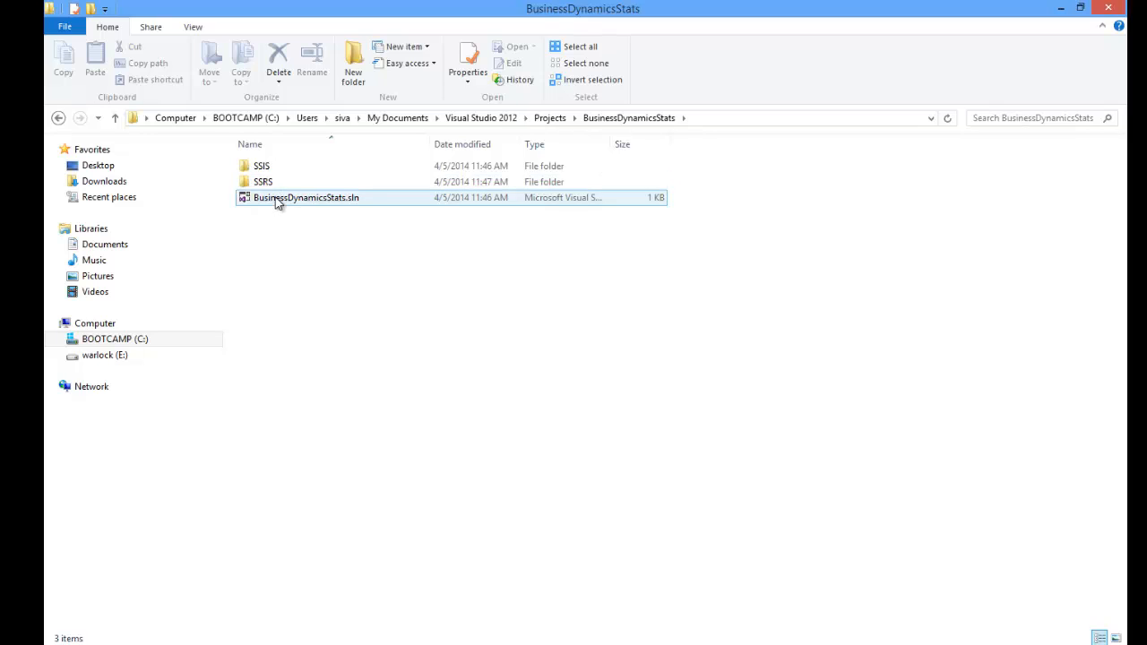
click(269, 184)
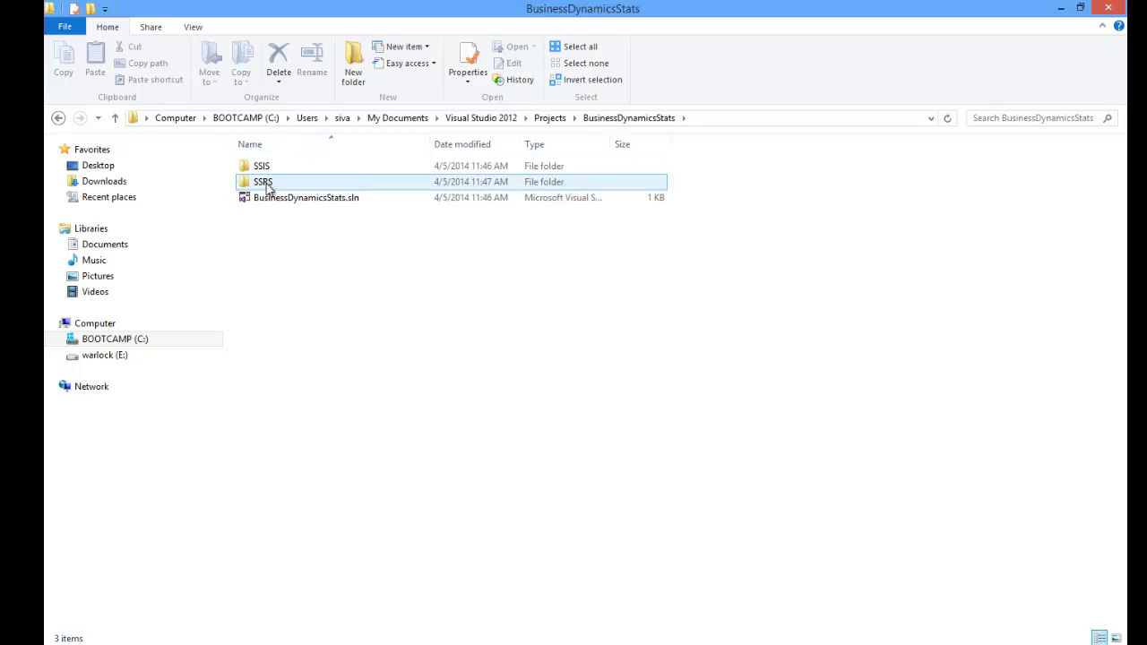
click(267, 168)
- Recheck the new BusinessDynamicsStats folder in Projects, then return to Visual Studio
click(58, 117)
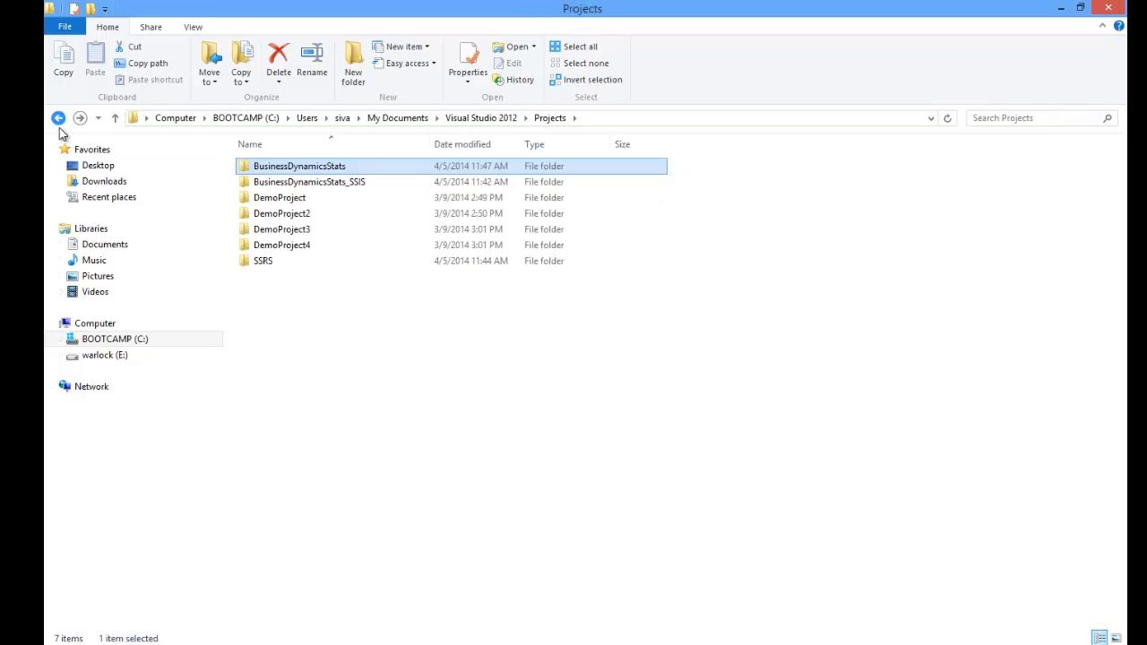
double_click(283, 167)
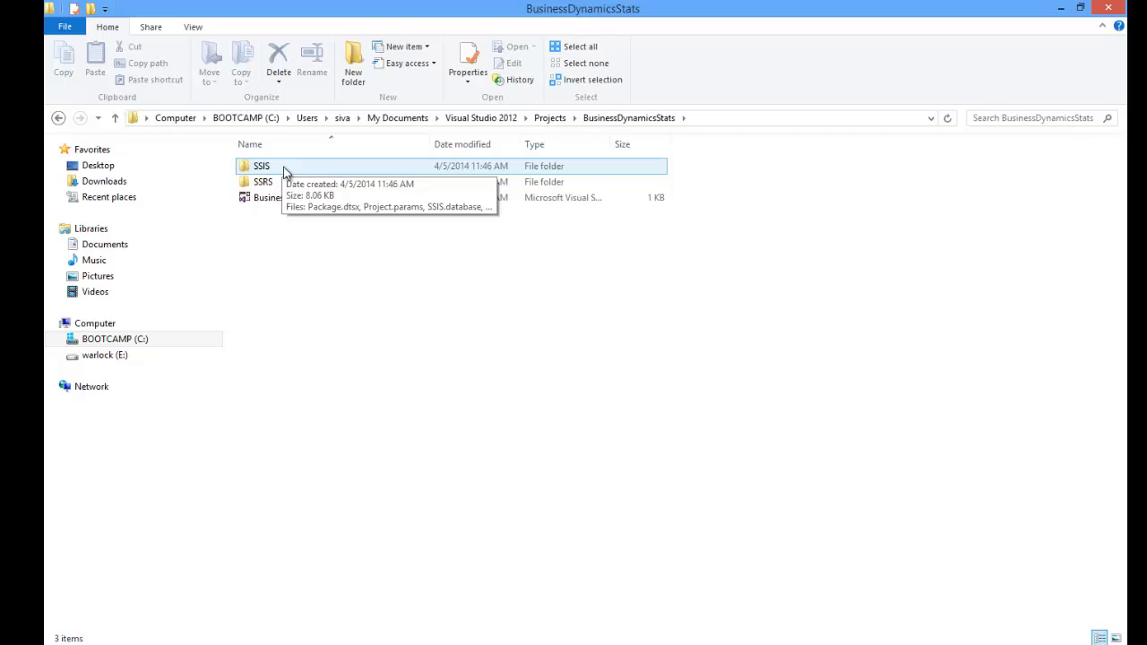
click(58, 118)
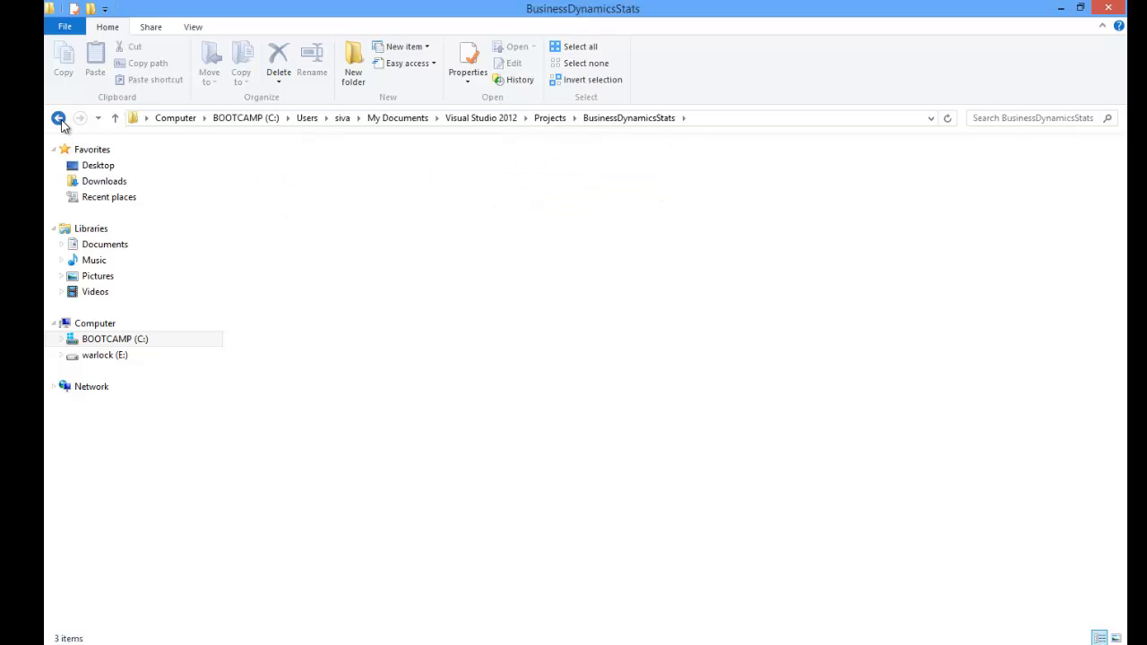
click(61, 121)
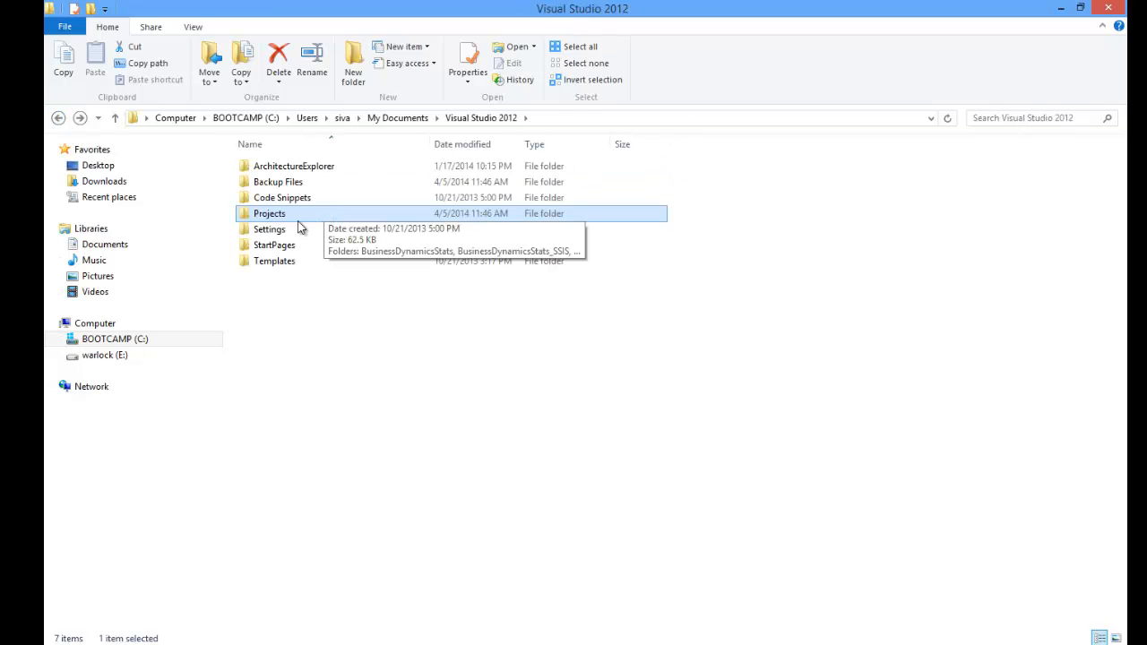
double_click(280, 215)
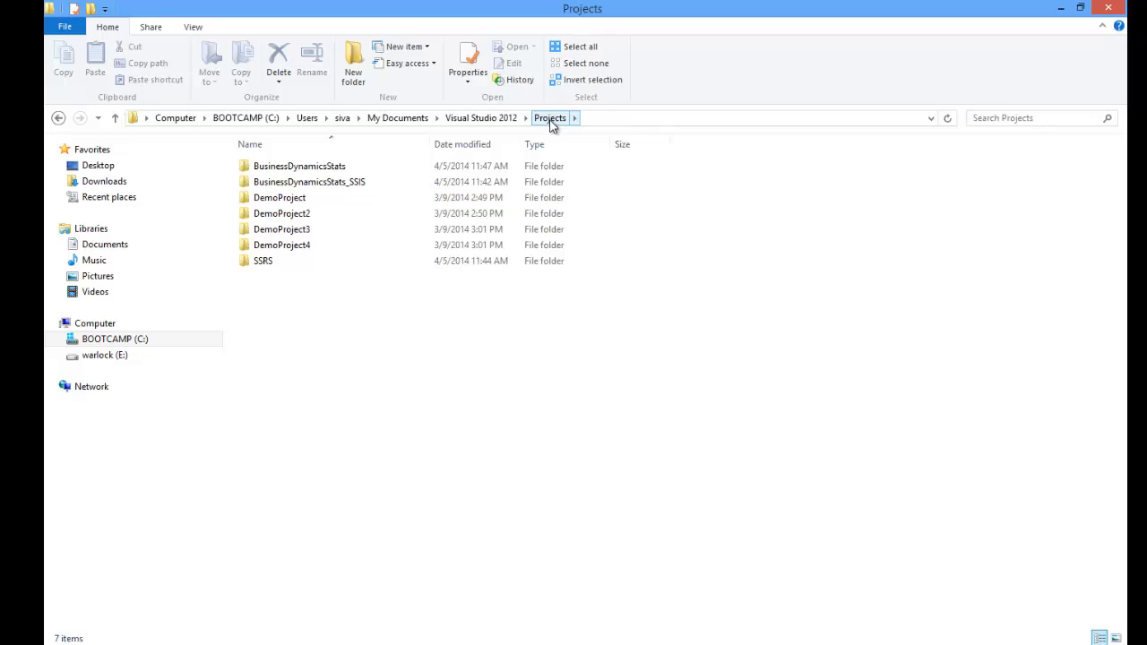
click(415, 160)
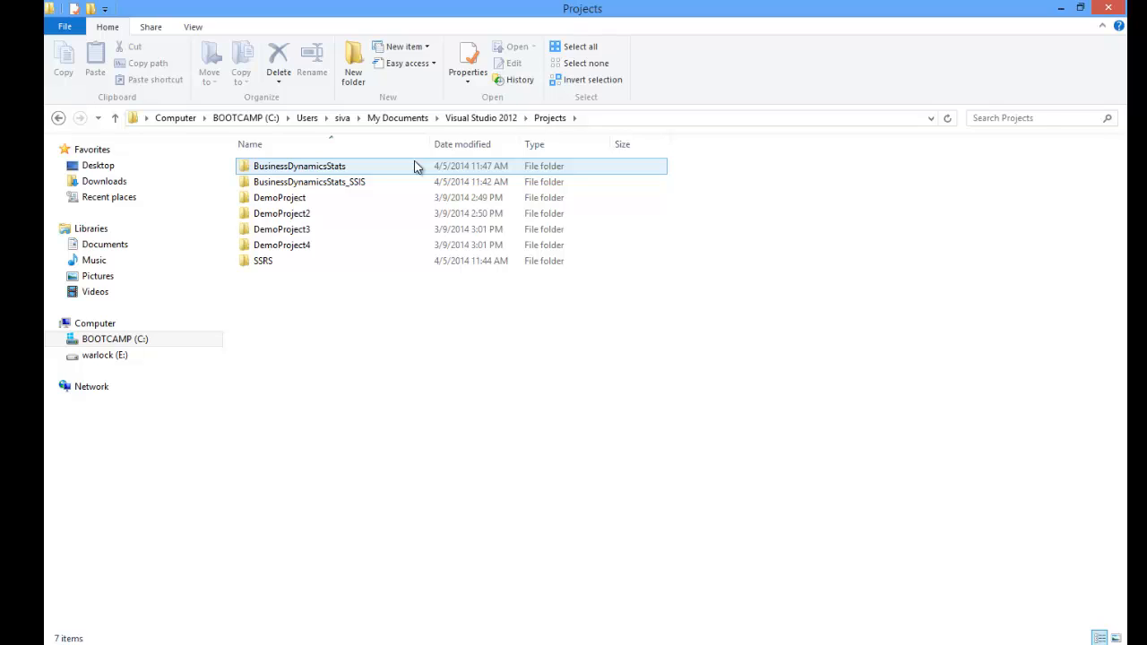
click(478, 384)
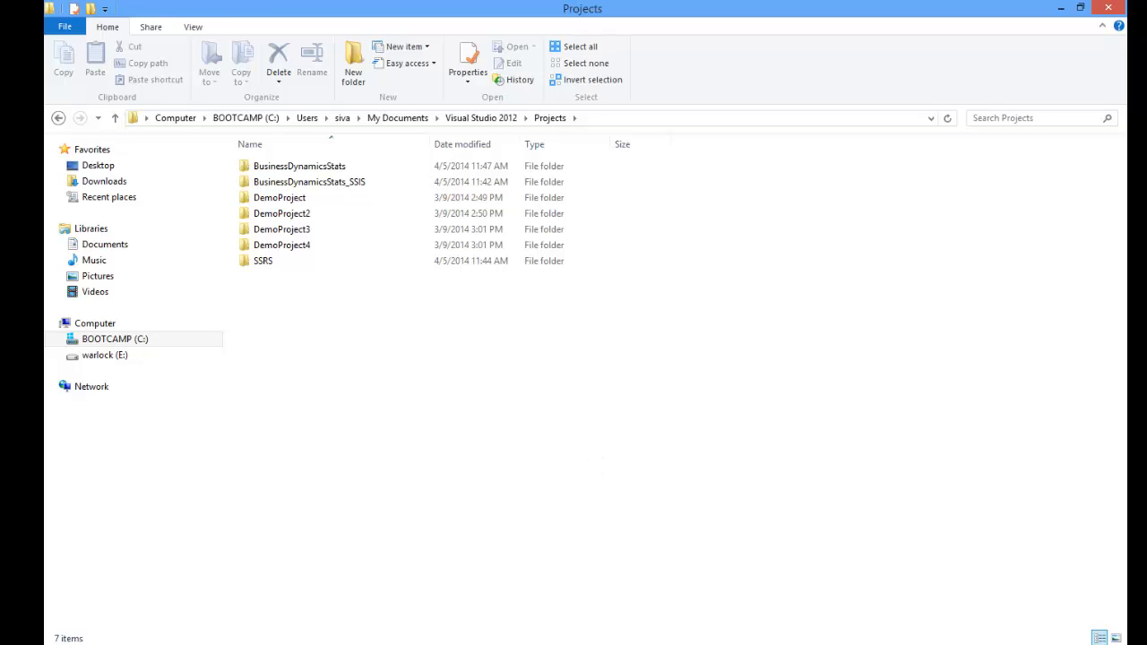
click(558, 644)
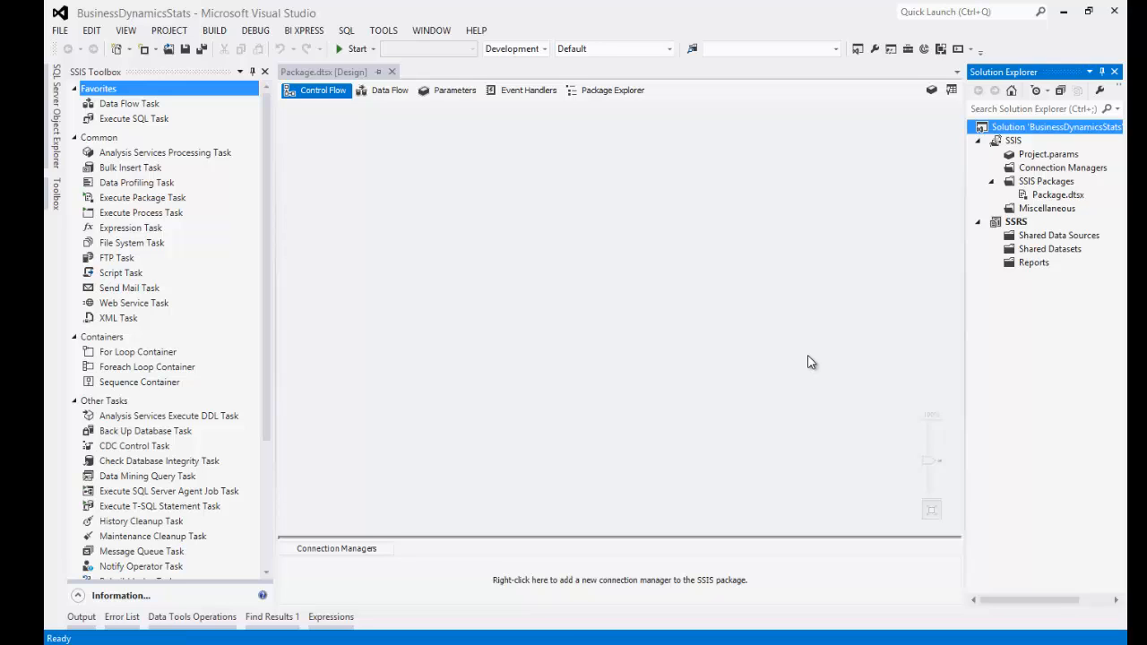
- Close the BusinessDynamicsStats solution, saving changes to BusinessDynamicsStats.sln
click(60, 30)
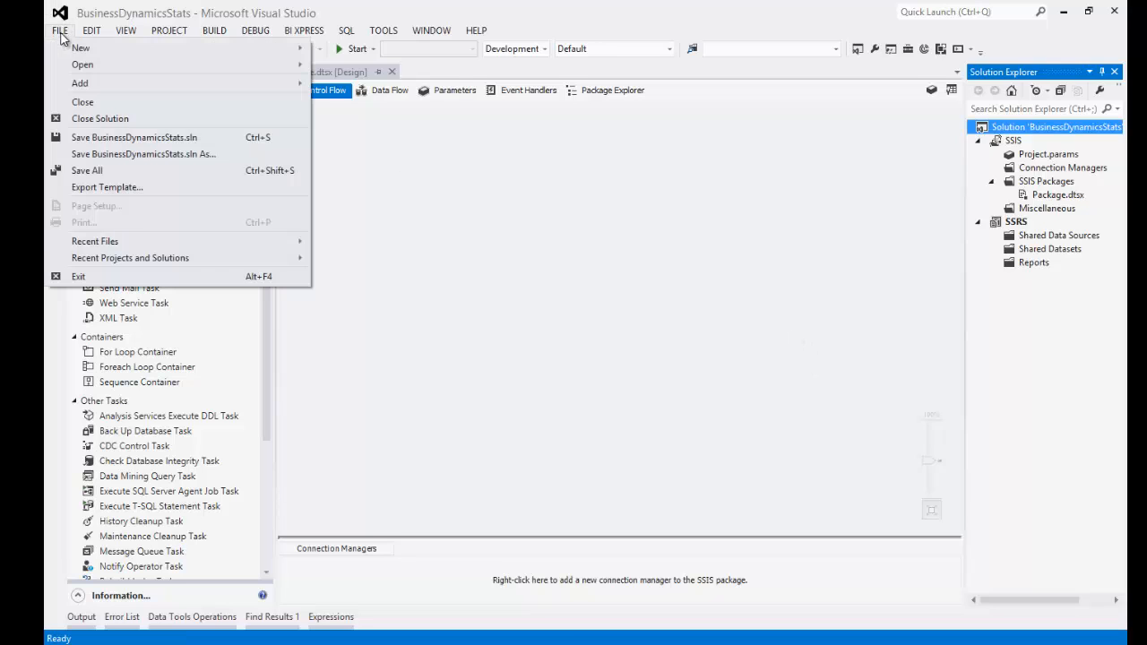
click(90, 119)
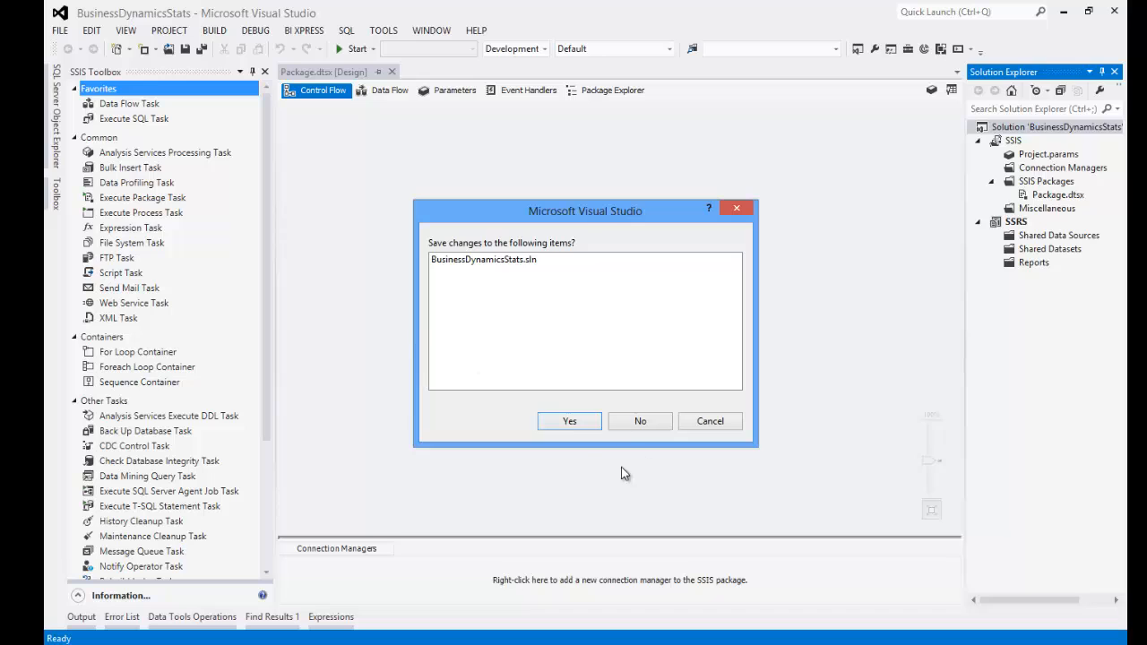
click(571, 423)
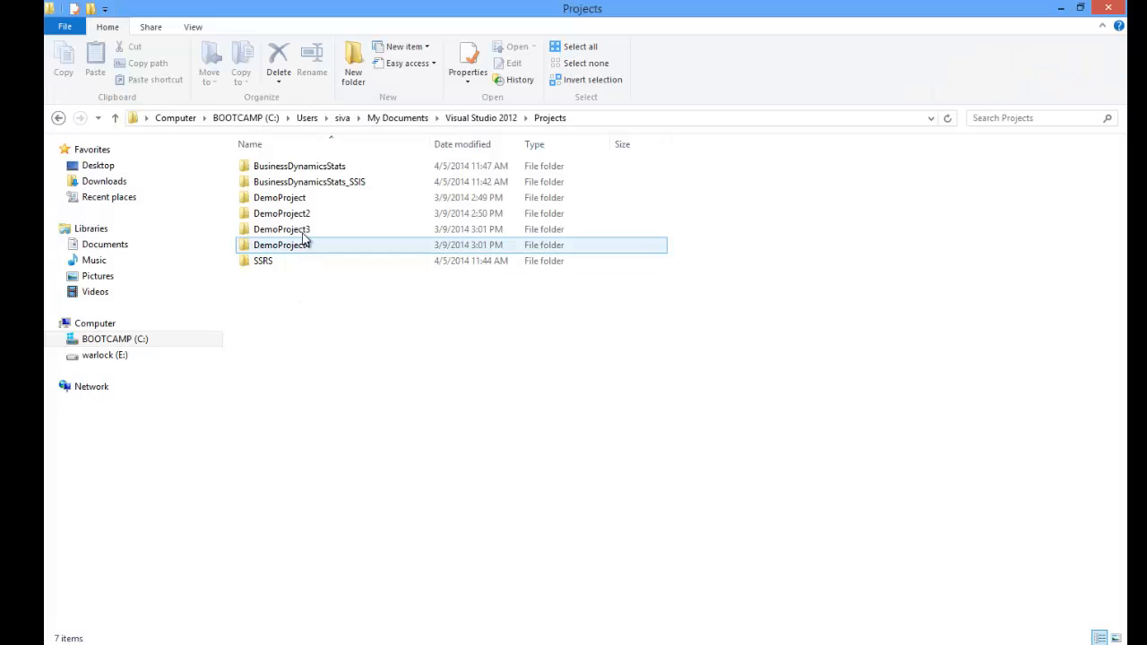
- Select and right-click the old BusinessDynamicsStats_SSIS folder in Projects, then dismiss its menu
click(305, 182)
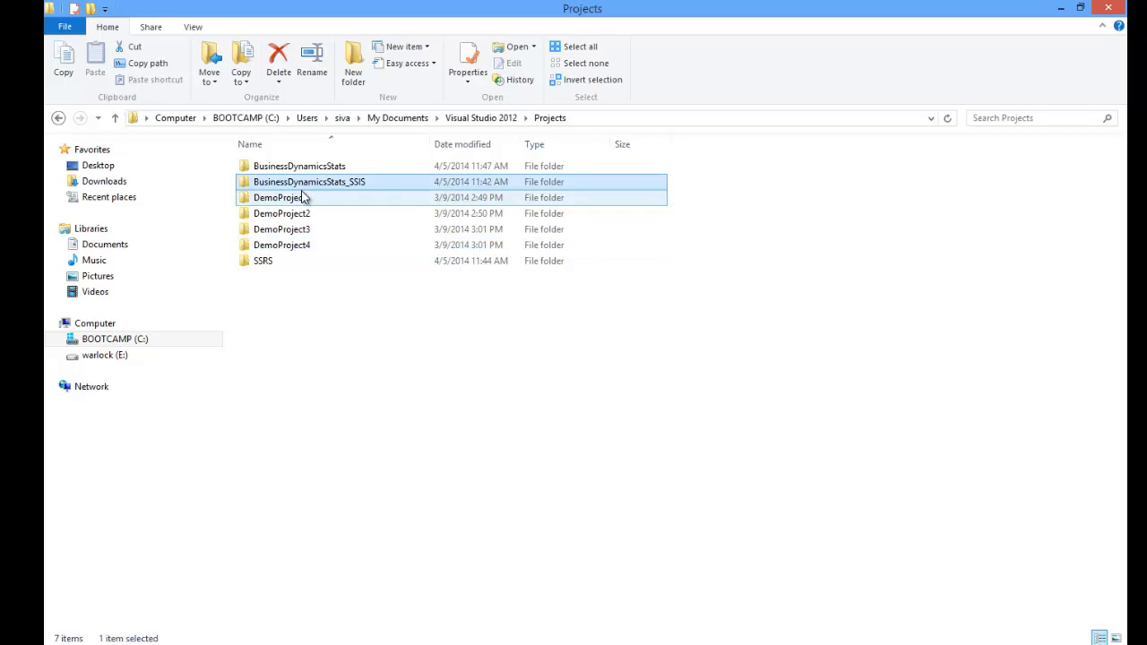
right_click(306, 196)
click(310, 183)
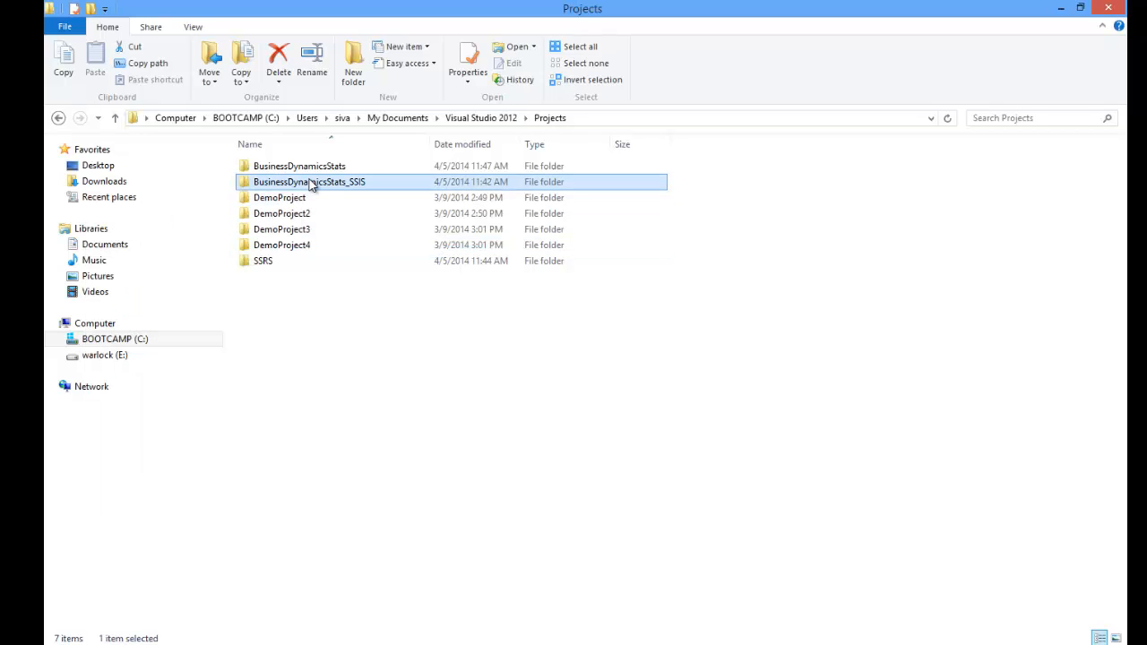
right_click(310, 184)
click(365, 261)
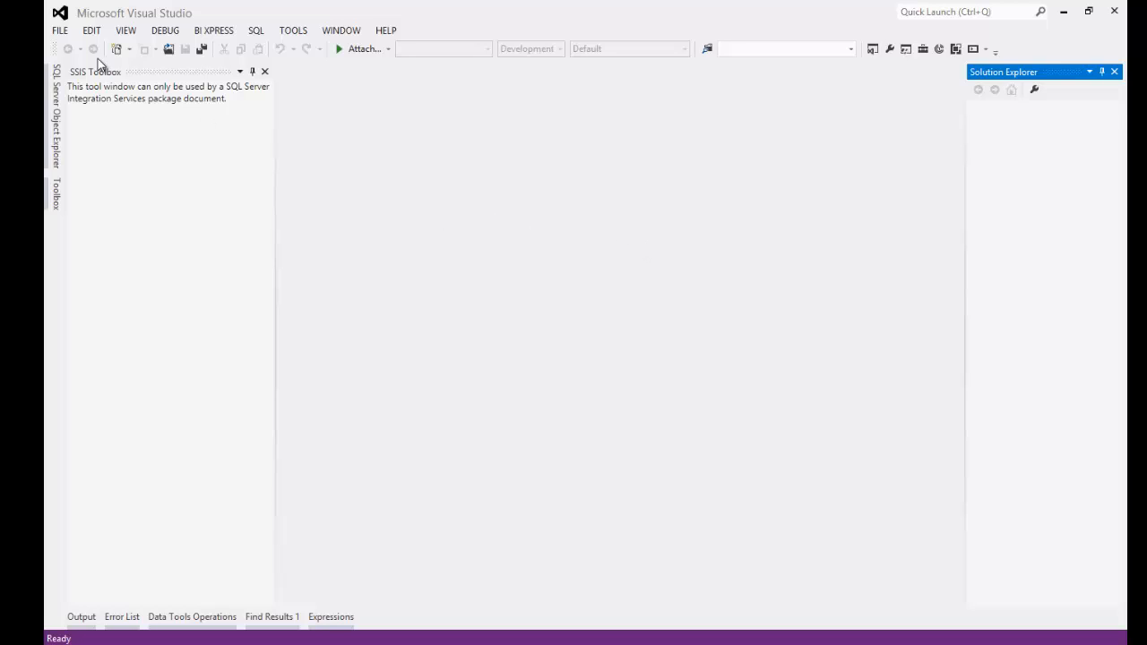
- Open BusinessDynamicsStats.sln from Documents\Visual Studio 2012\Projects\BusinessDynamicsStats
click(60, 30)
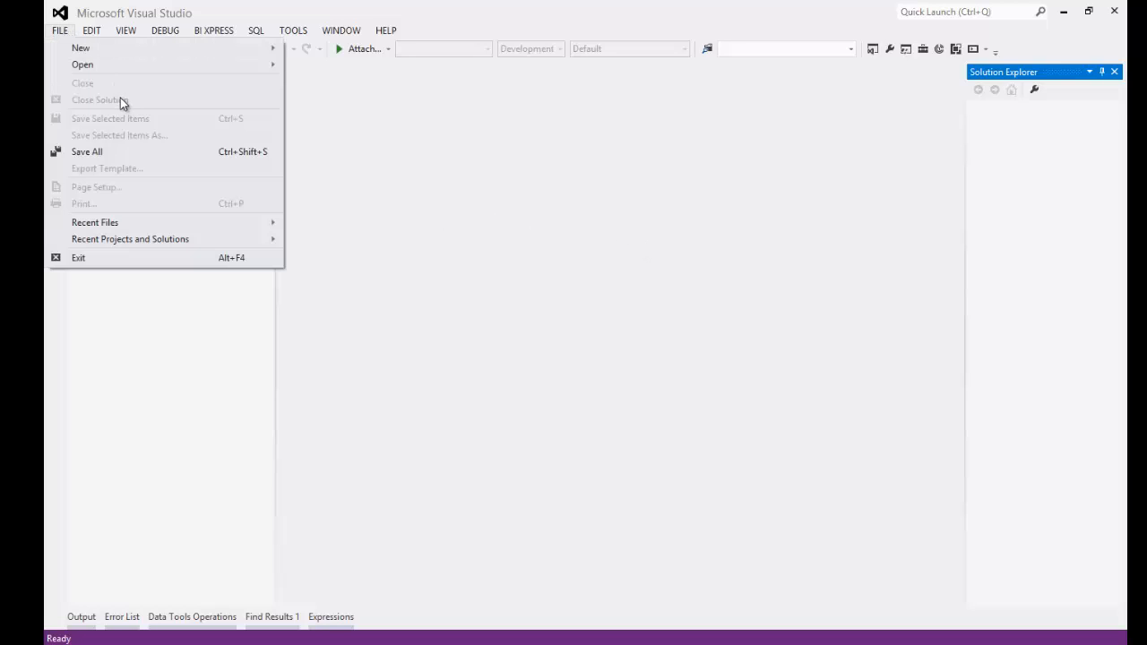
mouse_move(96, 64)
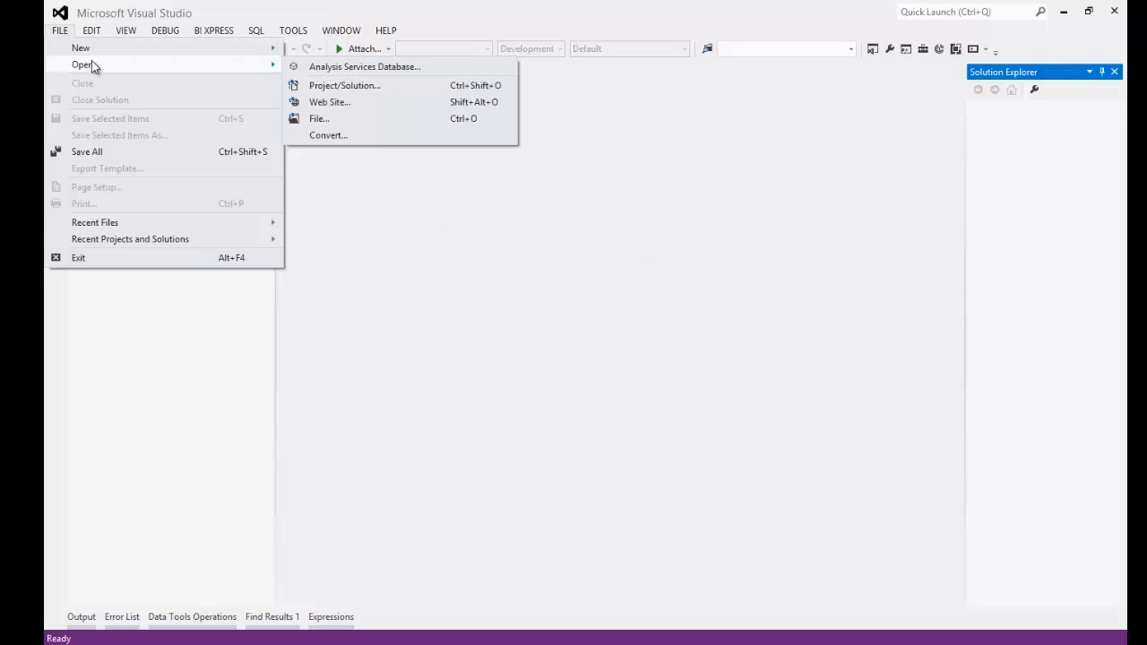
click(320, 86)
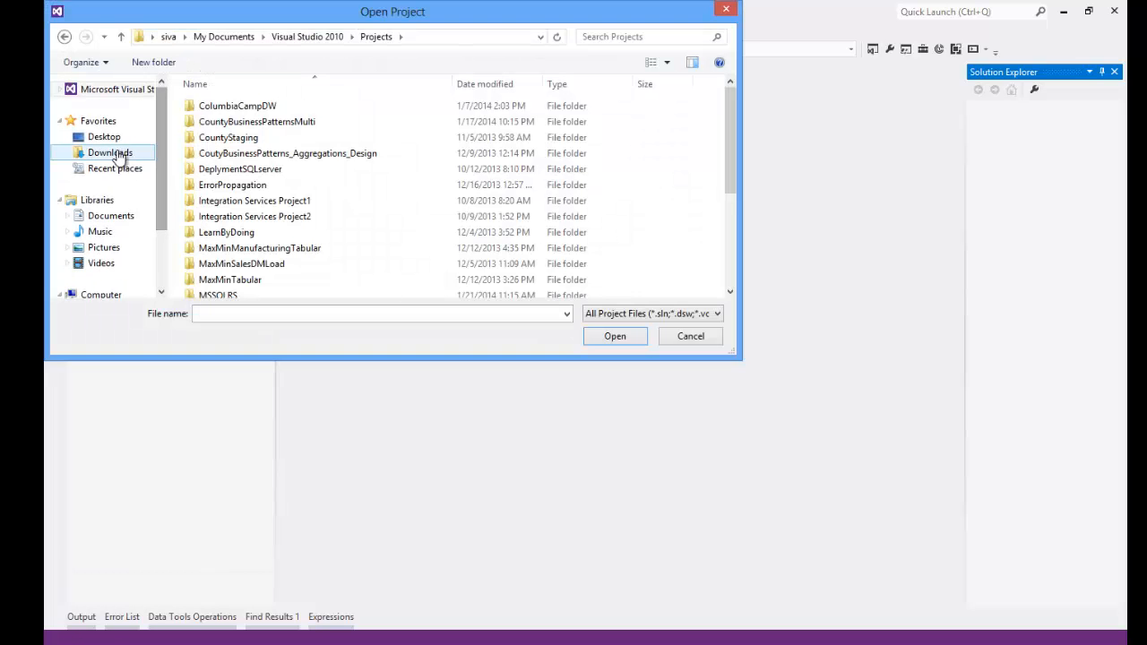
click(224, 37)
scroll(302, 224, down, 1)
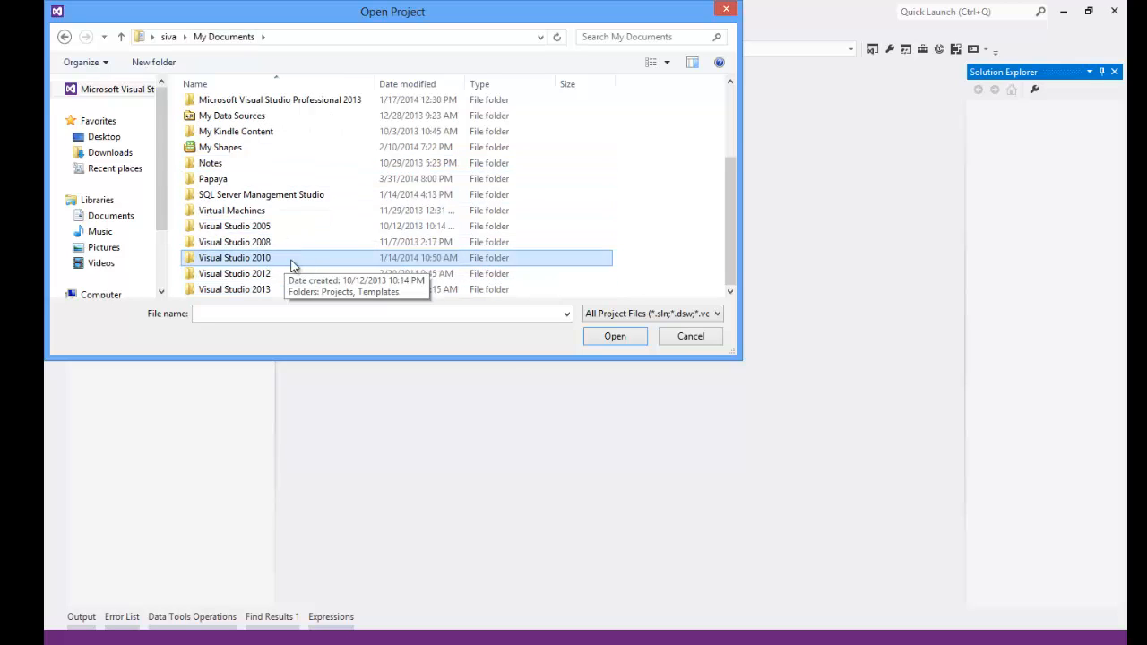
double_click(259, 274)
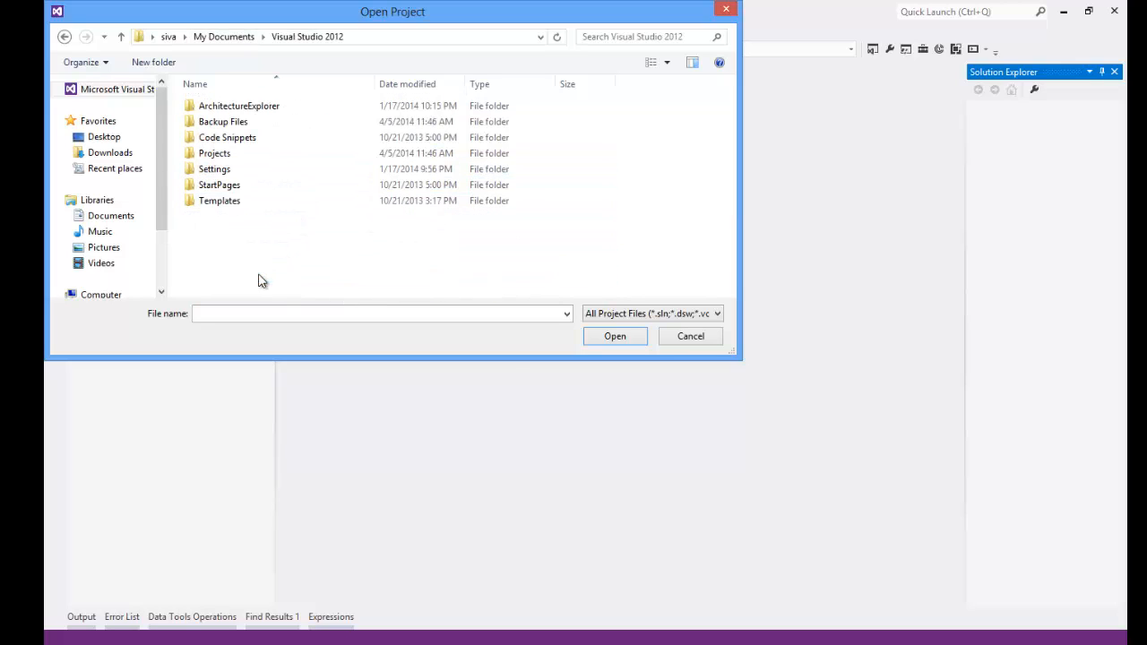
double_click(214, 156)
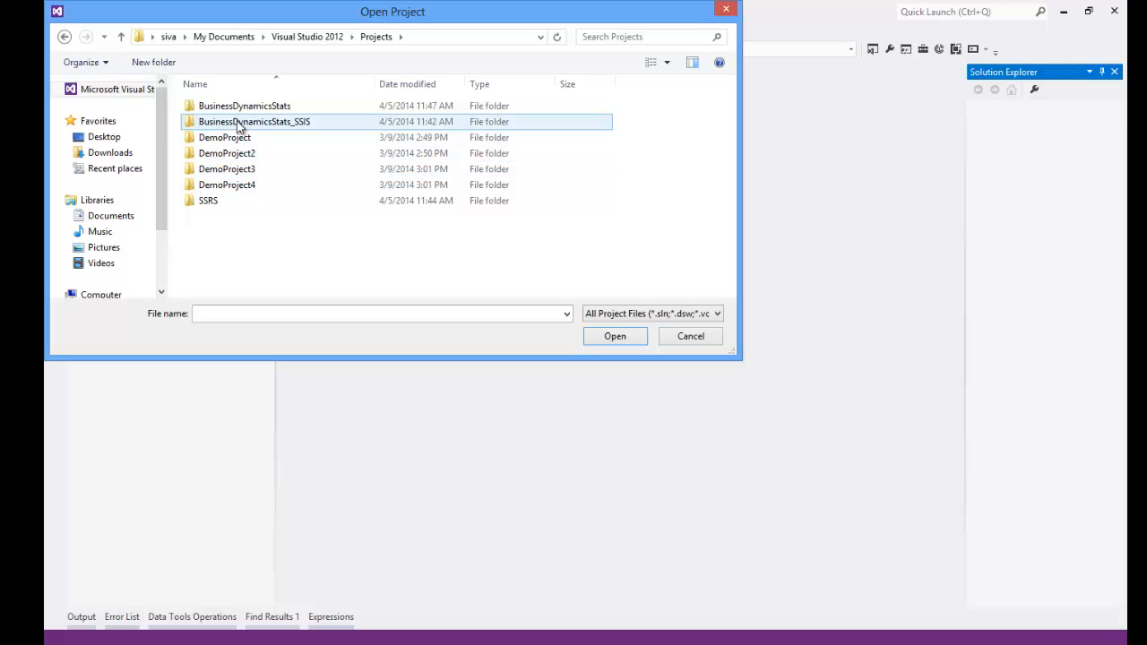
double_click(237, 108)
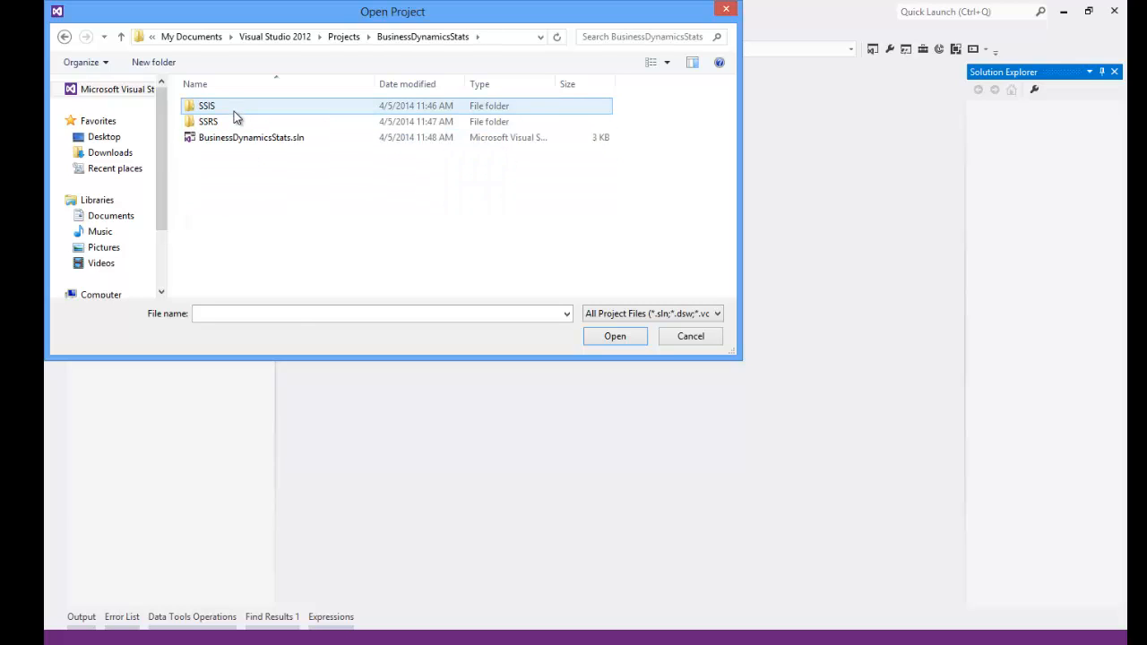
click(237, 141)
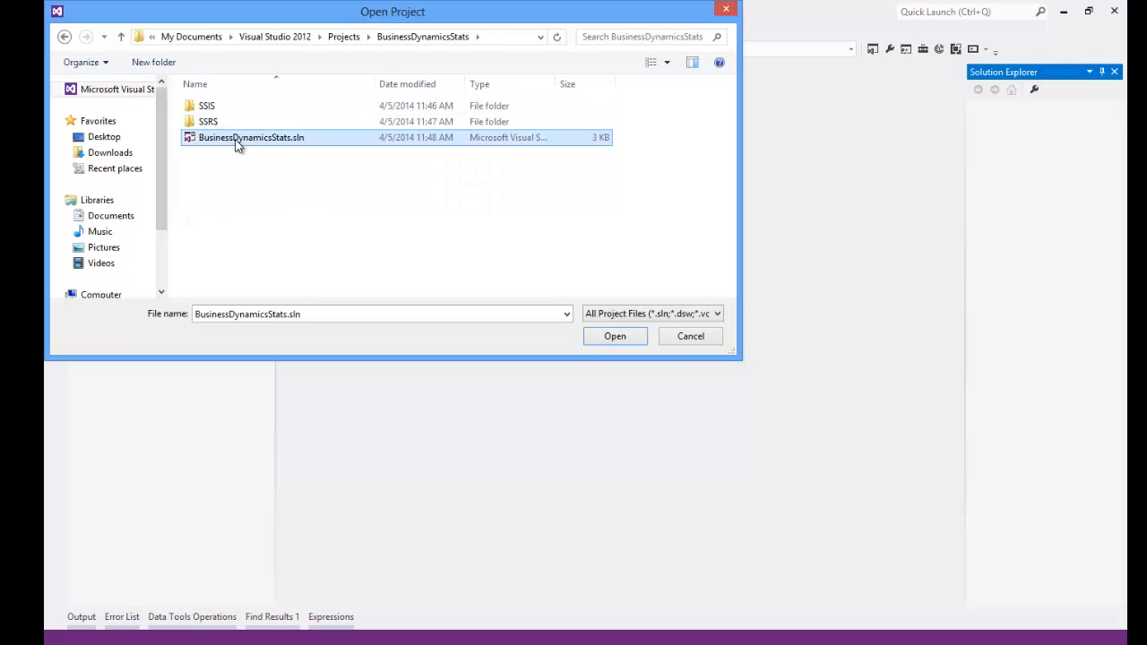
click(602, 334)
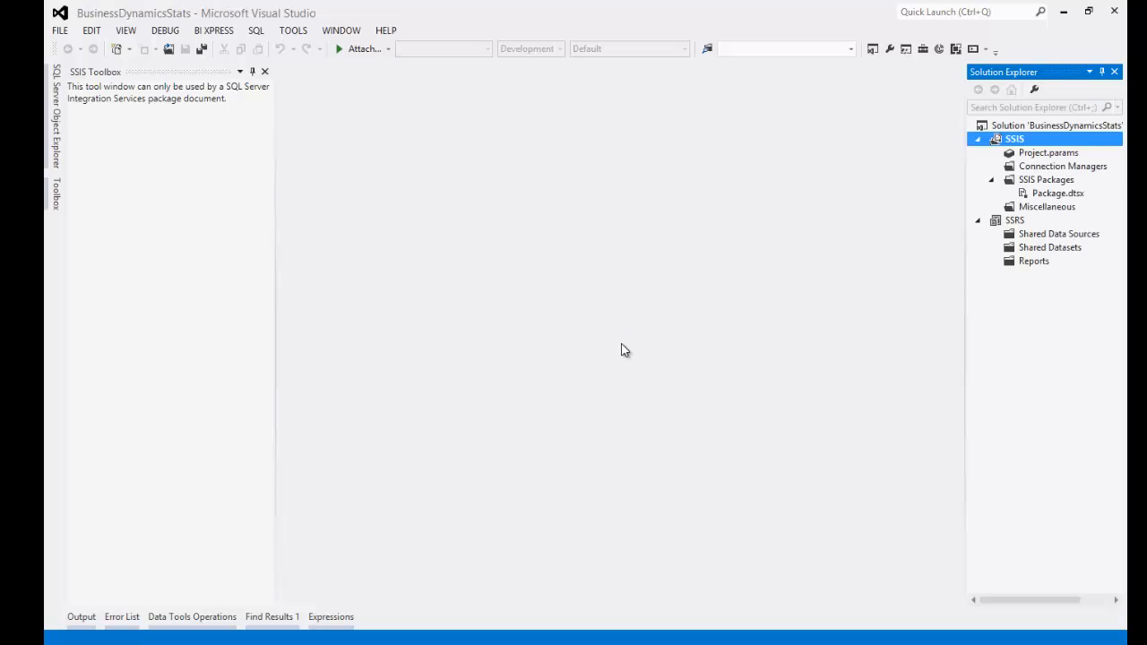
key(F10)
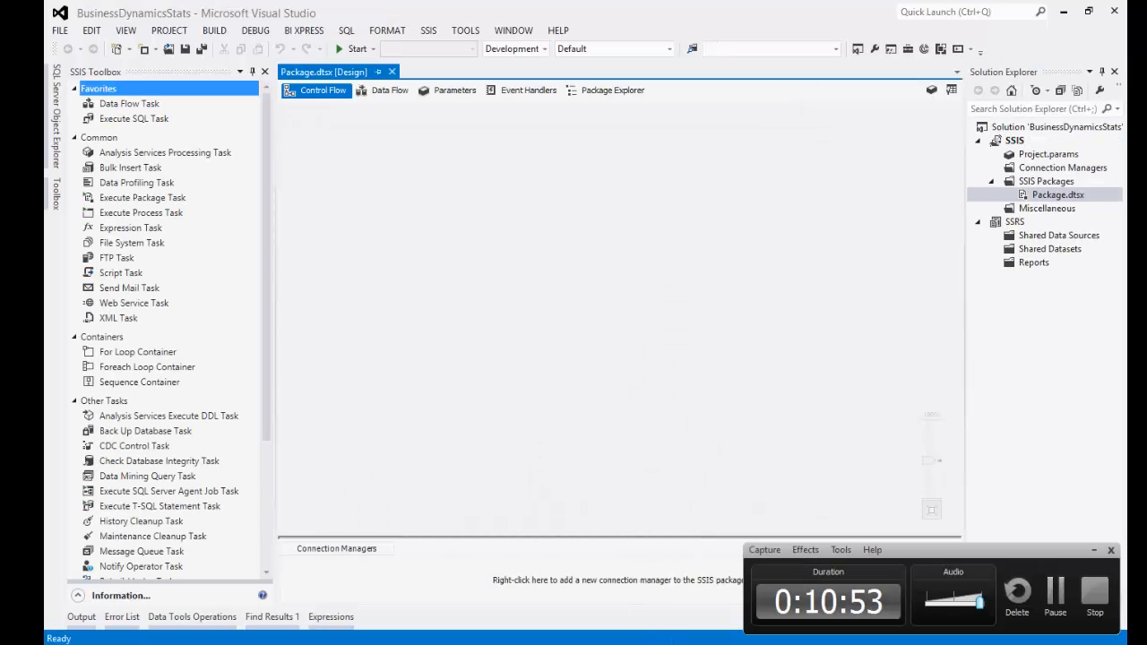